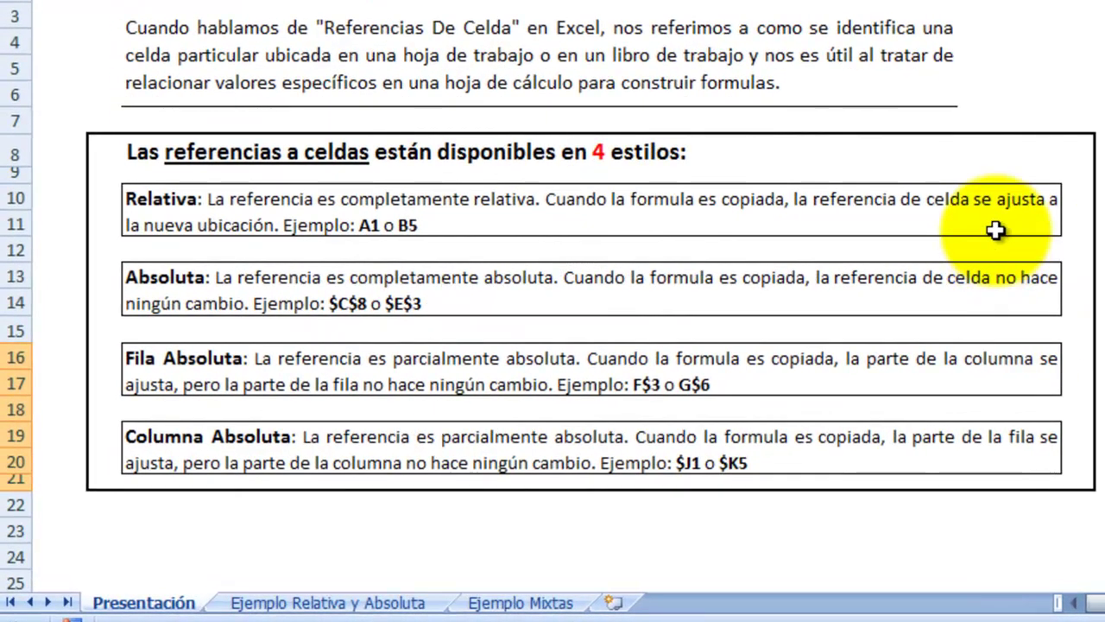
Step: Go over the Relativa, Absoluta, Fila and Columna Absoluta descriptions, then type =A1 in cell N16
left_click(917, 270)
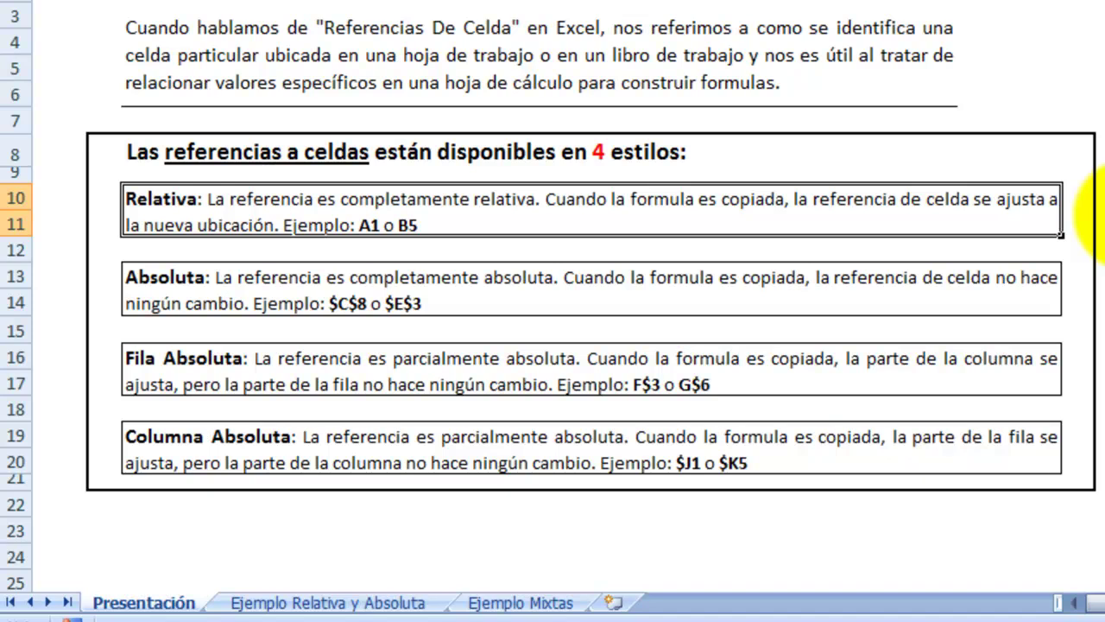
left_click(1031, 304)
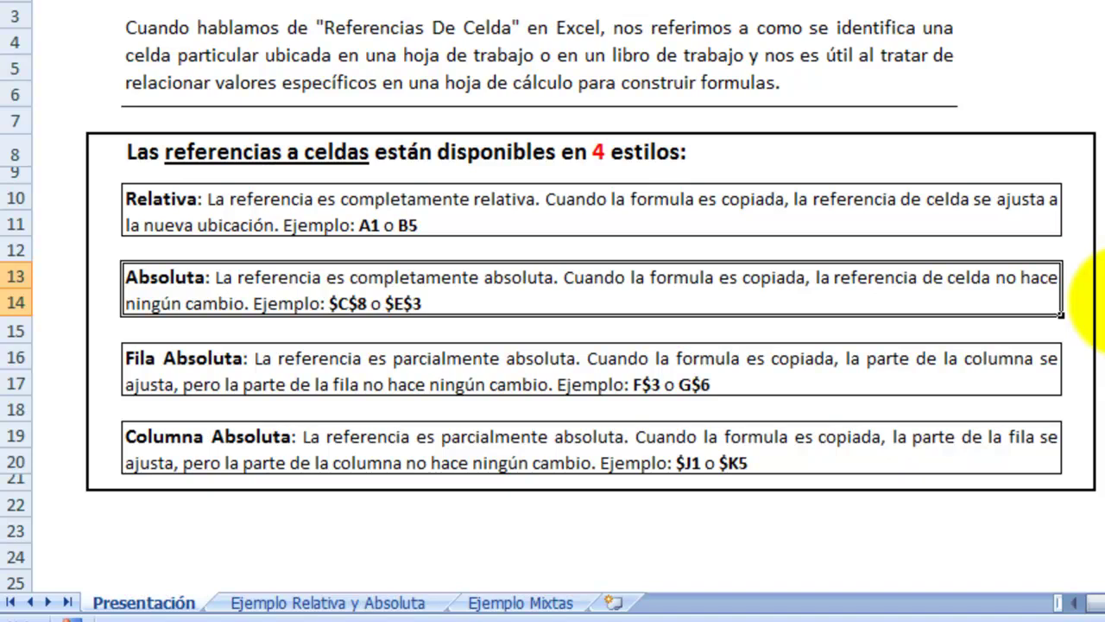
left_click(1053, 370)
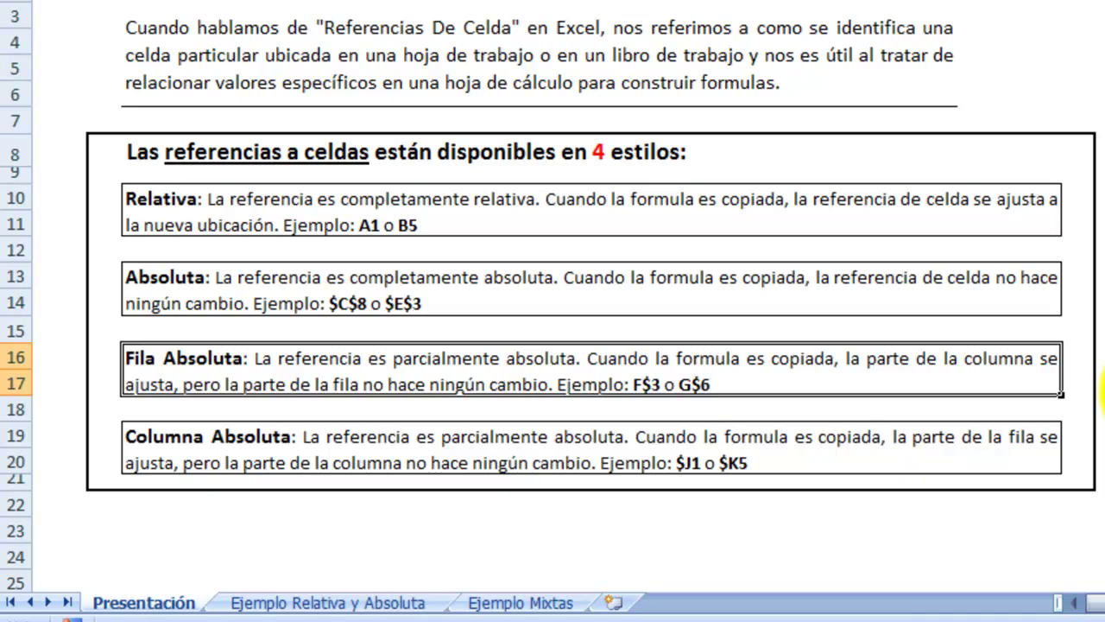
left_click(1007, 458)
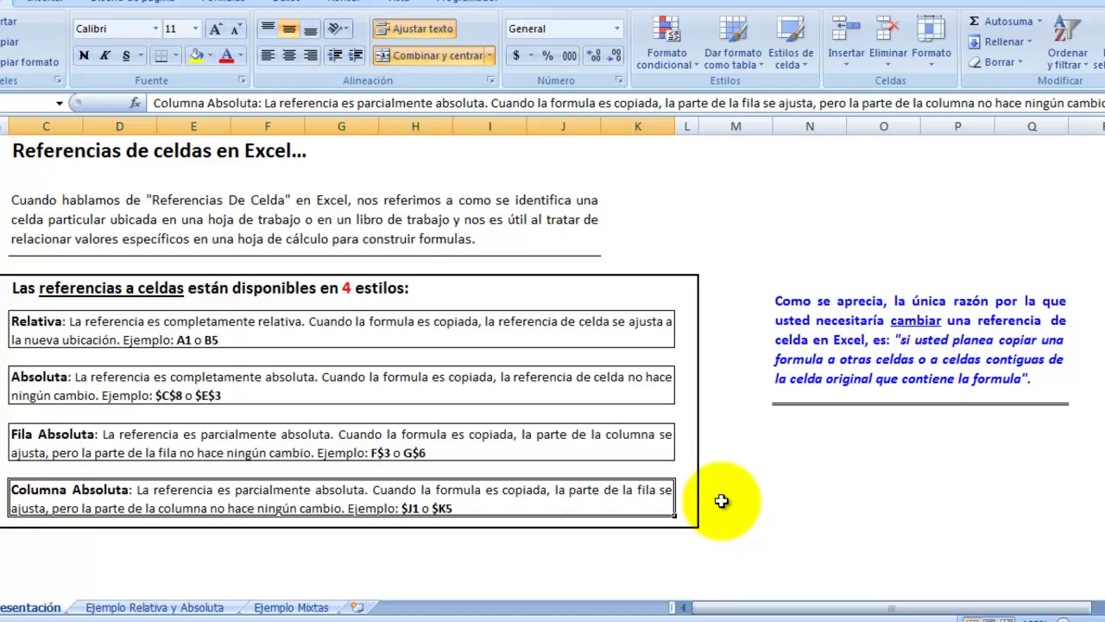
left_click(921, 470)
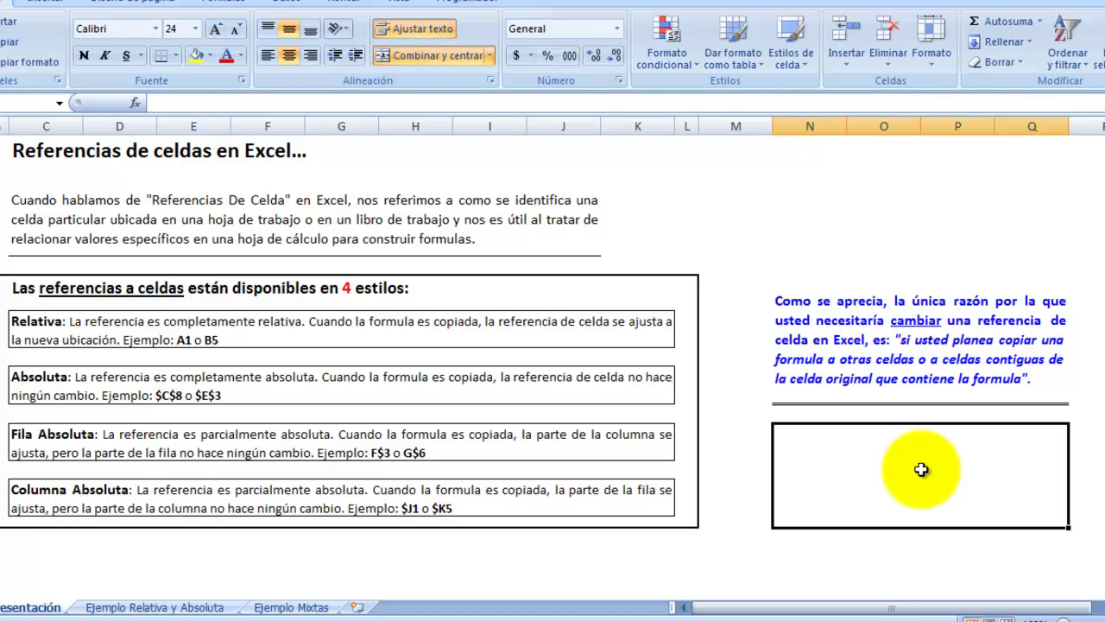
type("=")
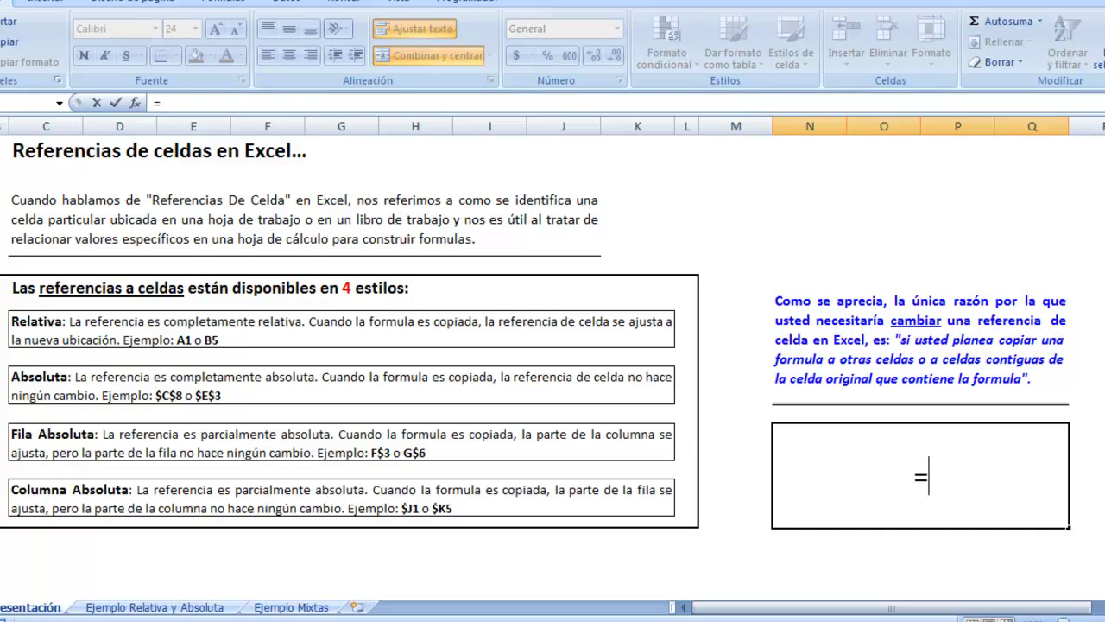
type("A1")
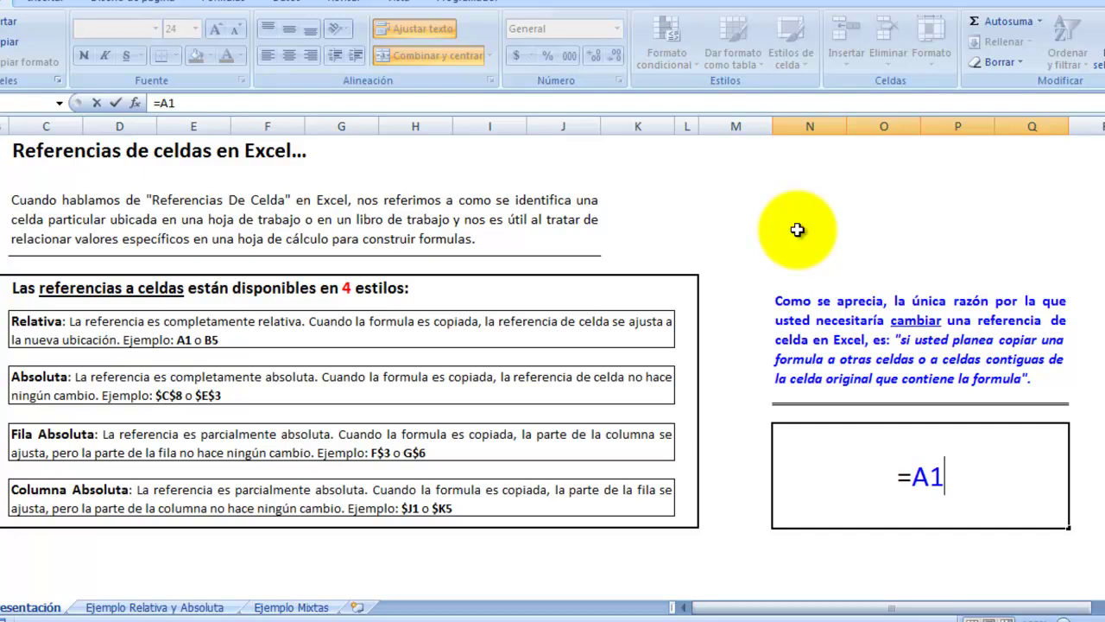
Step: Cycle the A1 reference through $A$1, A$1, $A1 and back to A1, then cancel the entry
key("F4")
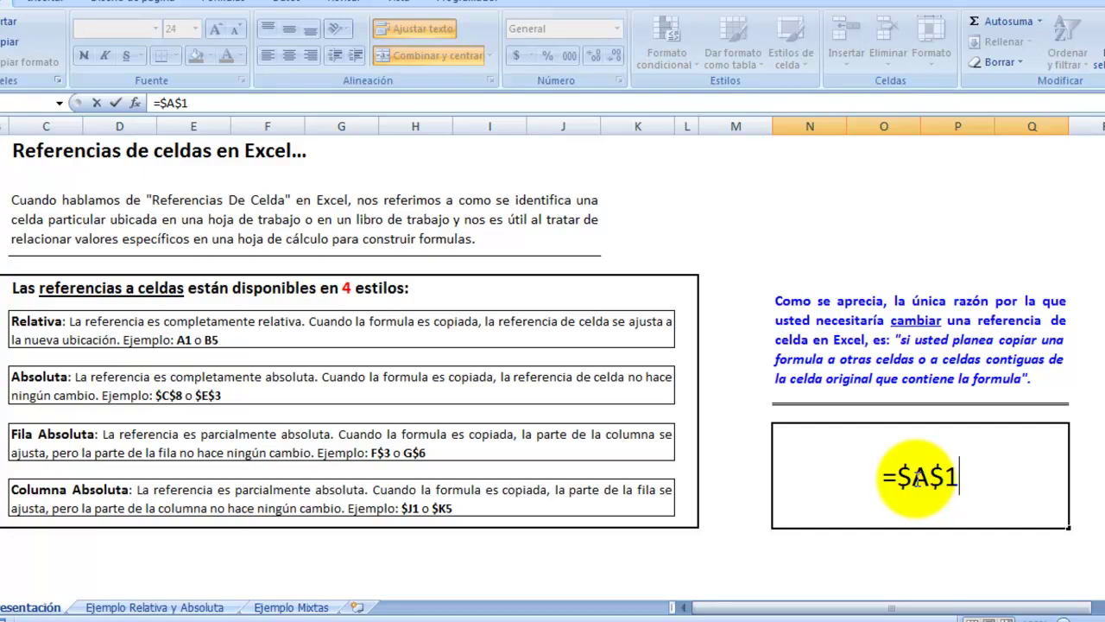
left_click(950, 477)
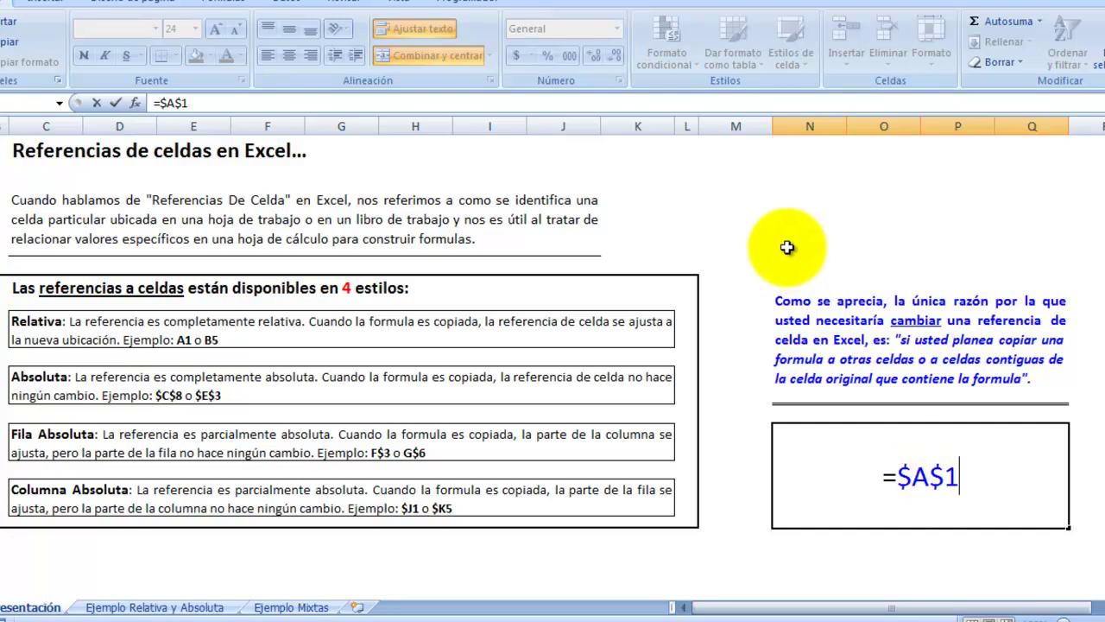
key("F4")
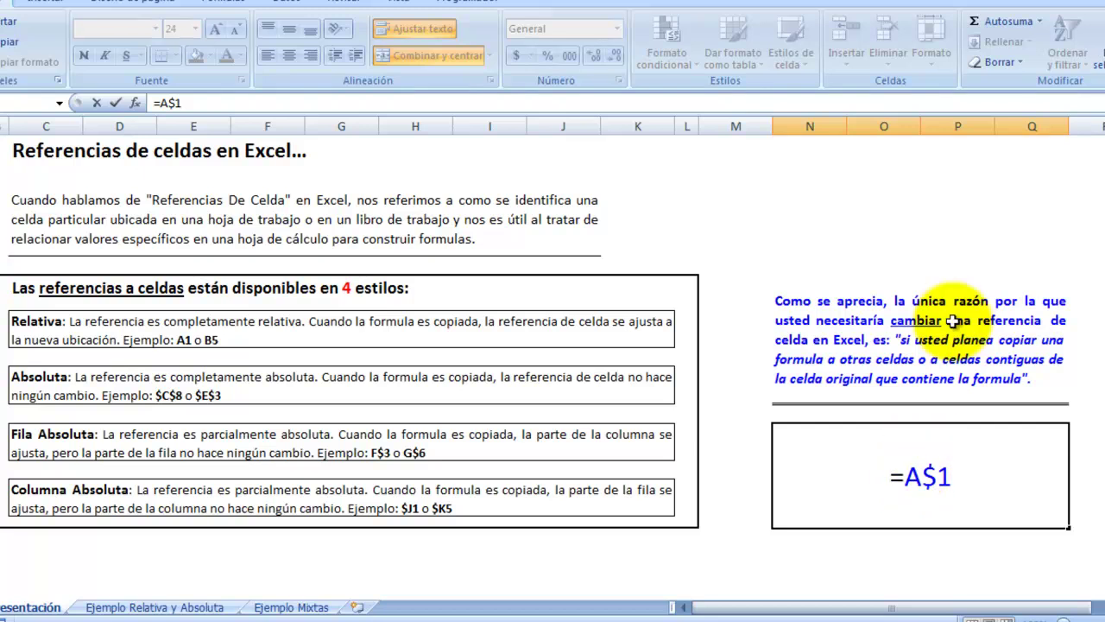
key("F4")
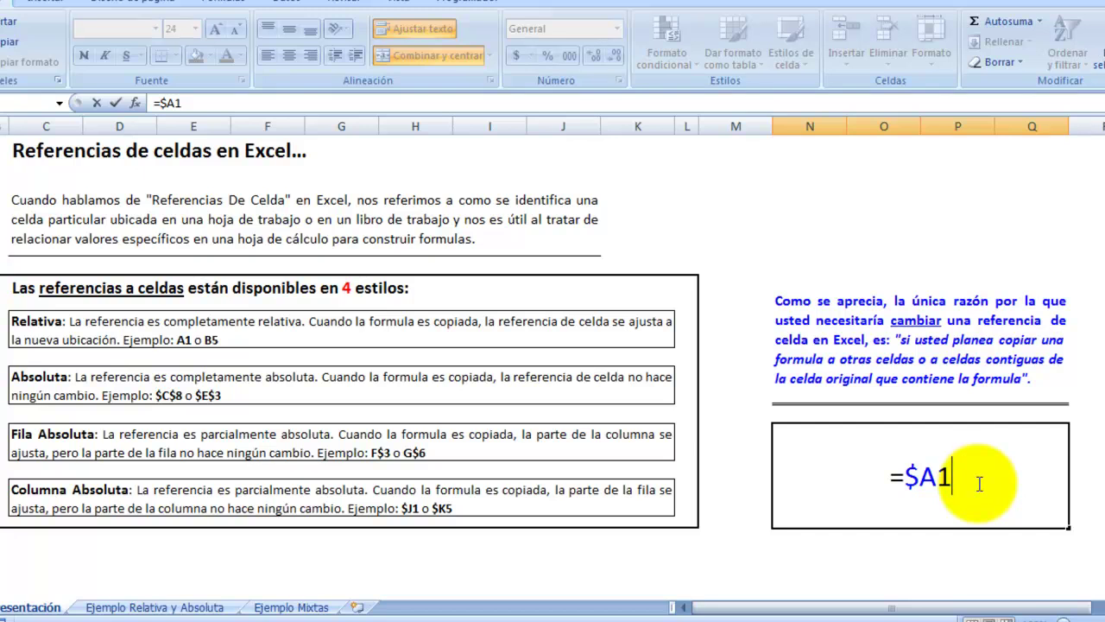
key("F4")
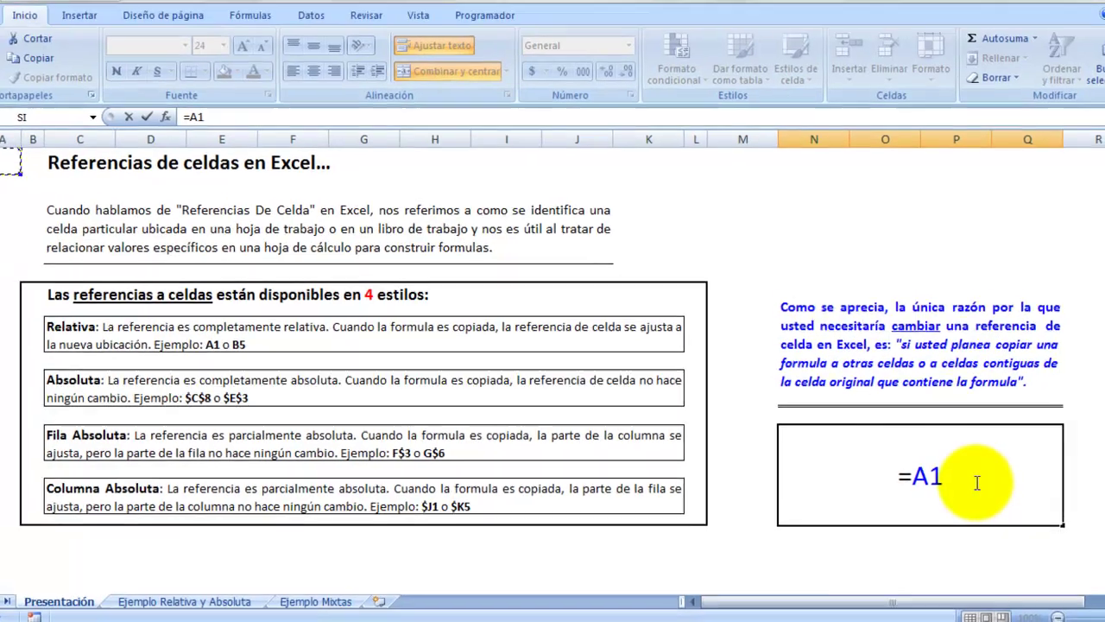
key("Escape")
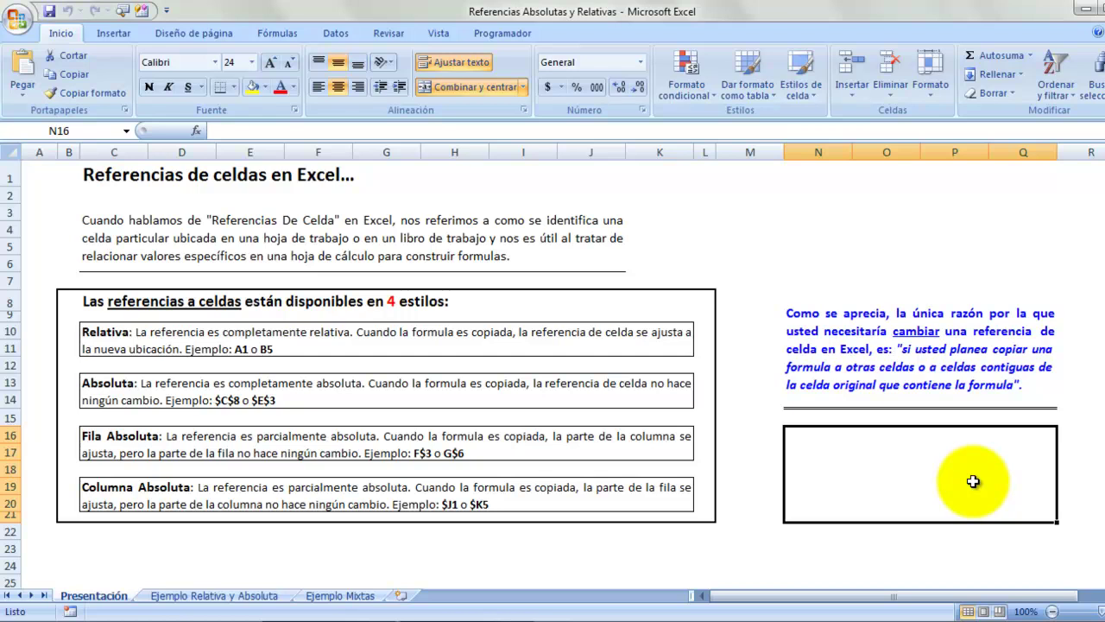
Step: On the Ejemplo Relativa y Absoluta sheet, enter =B8+C8 in D8 to get 1214
left_click(276, 597)
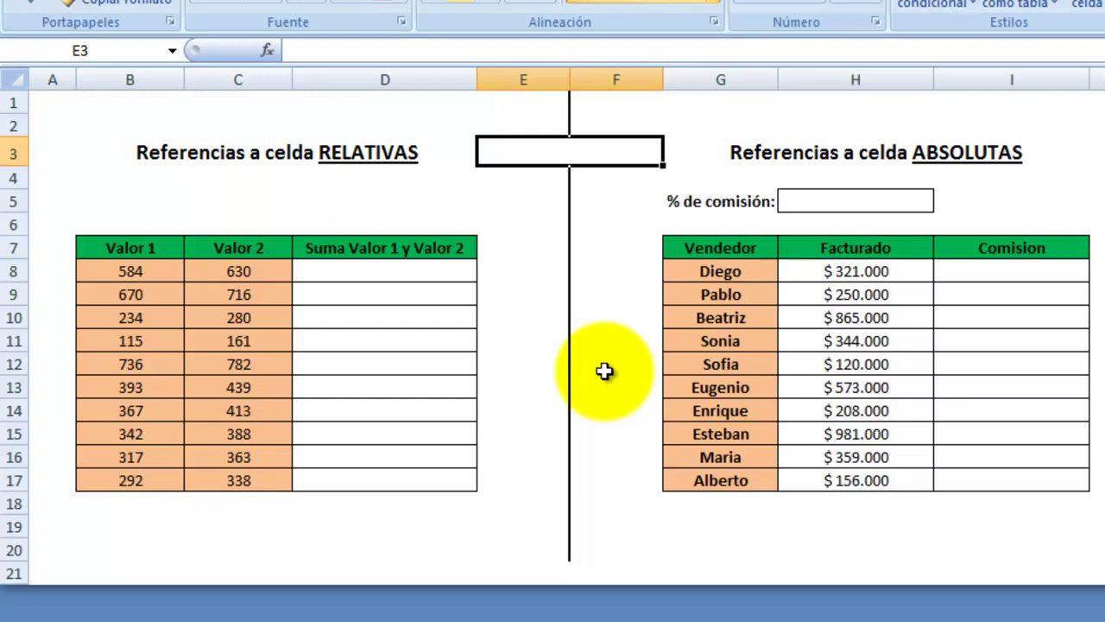
left_click(407, 276)
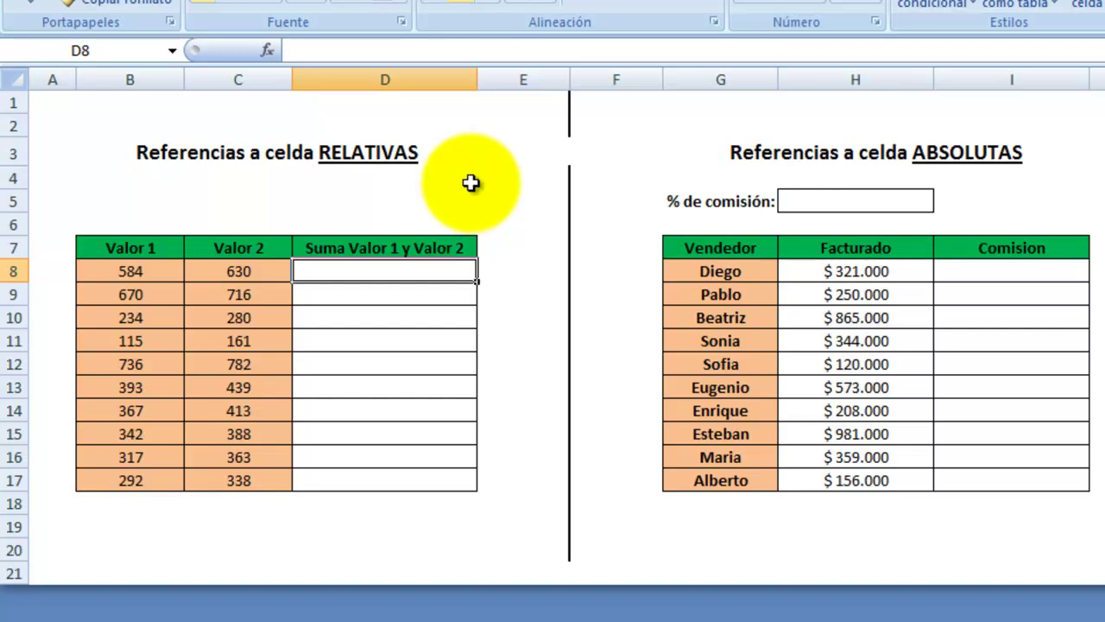
type("=")
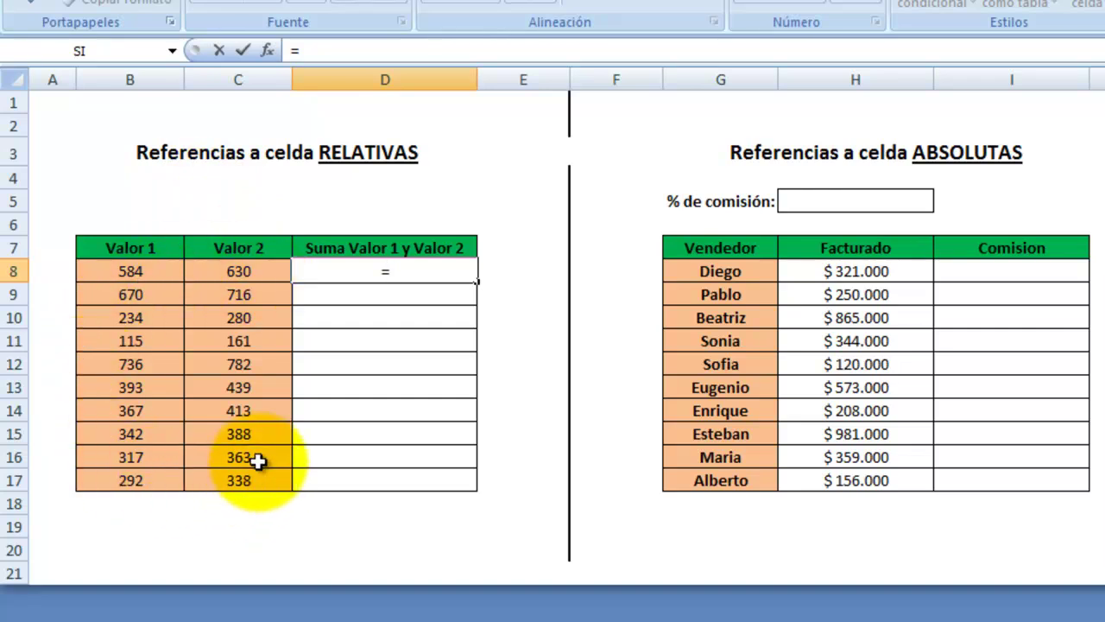
left_click(129, 272)
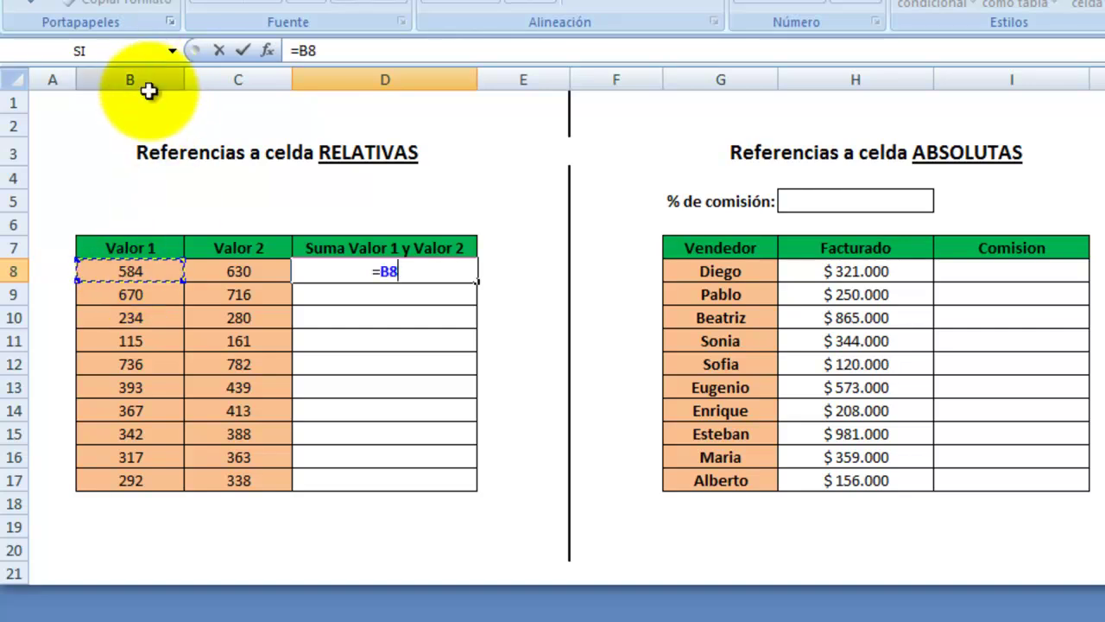
type("+")
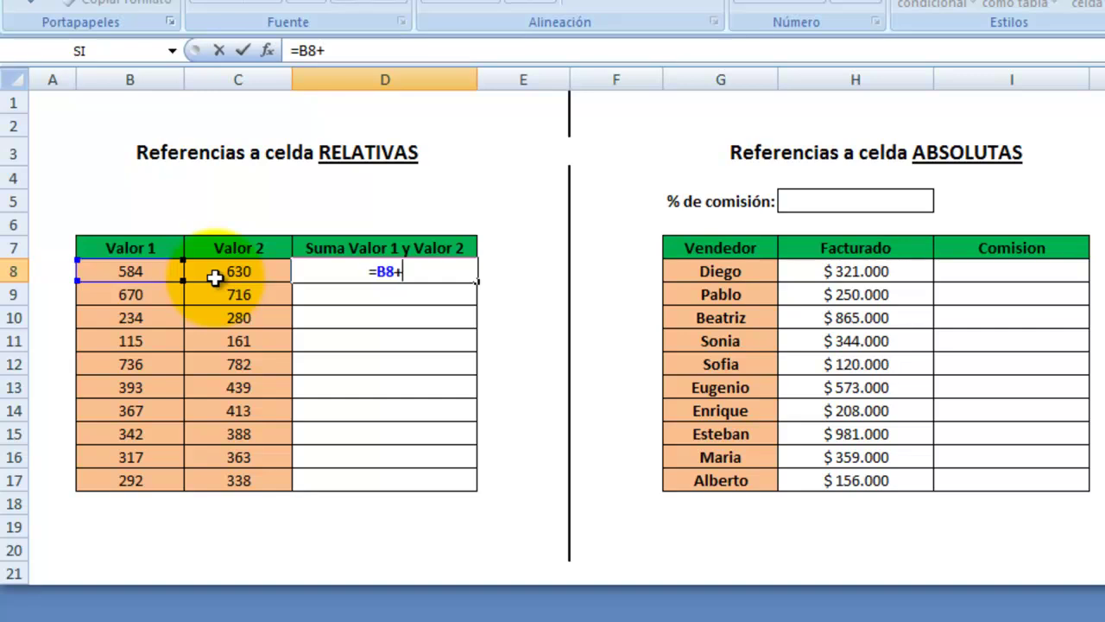
left_click(214, 275)
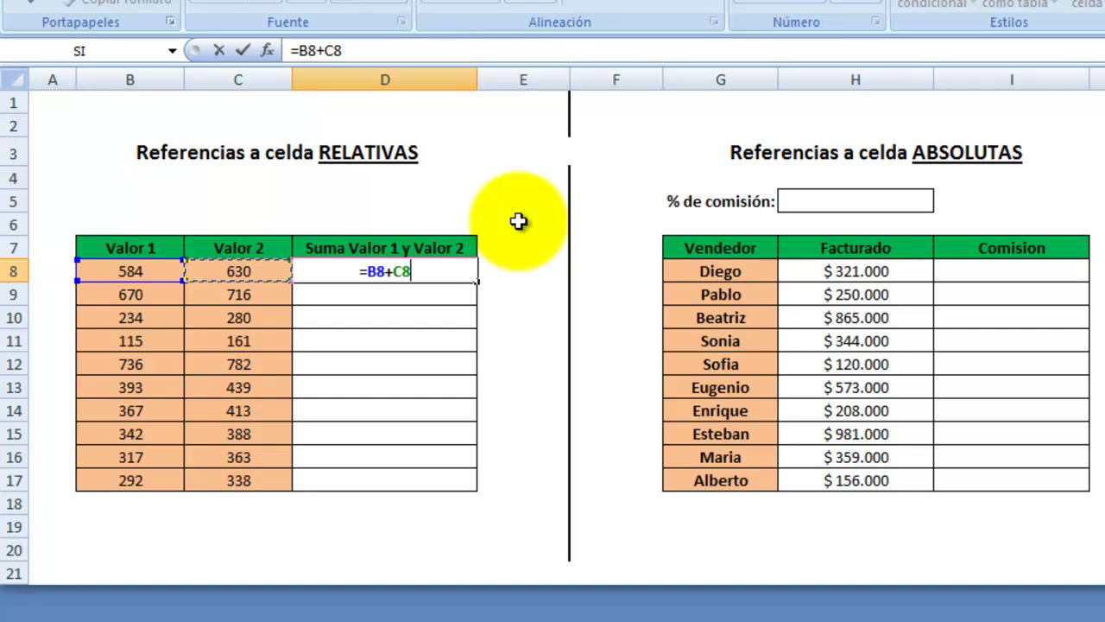
key("Return")
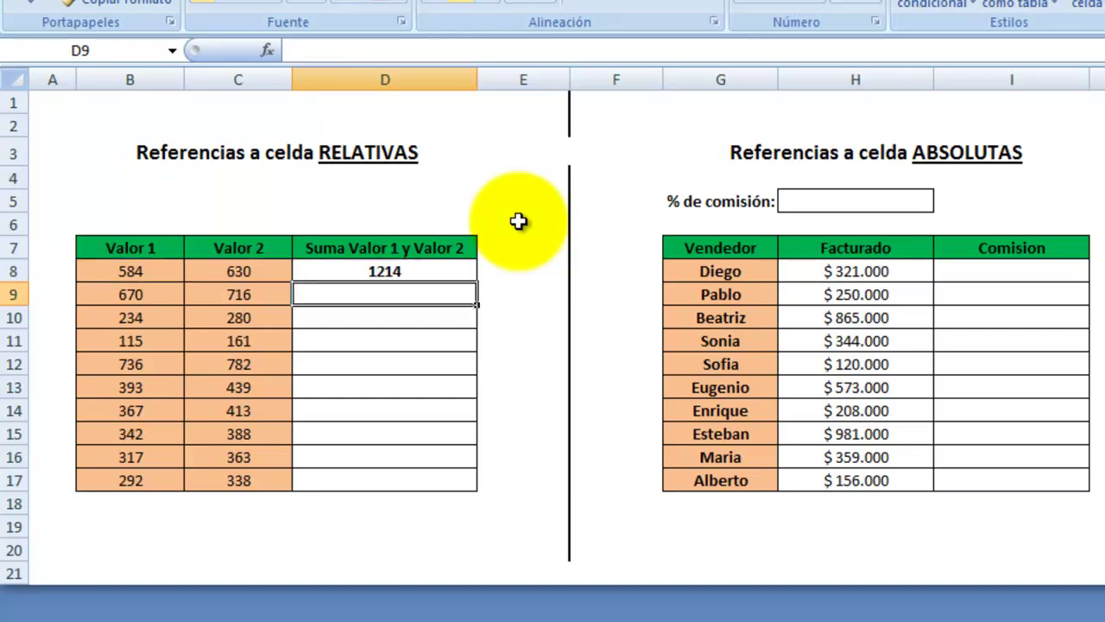
Step: Fill the D8 sum down to D17 and check the copied formulas in D9 and D10
left_click(475, 273)
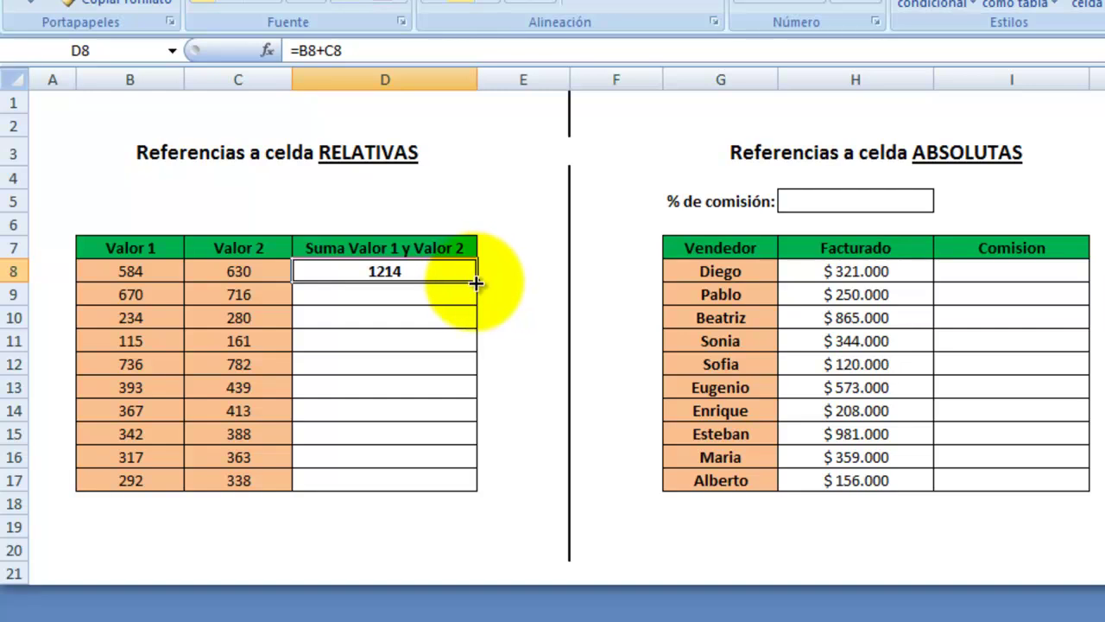
left_click_drag(476, 282, 473, 486)
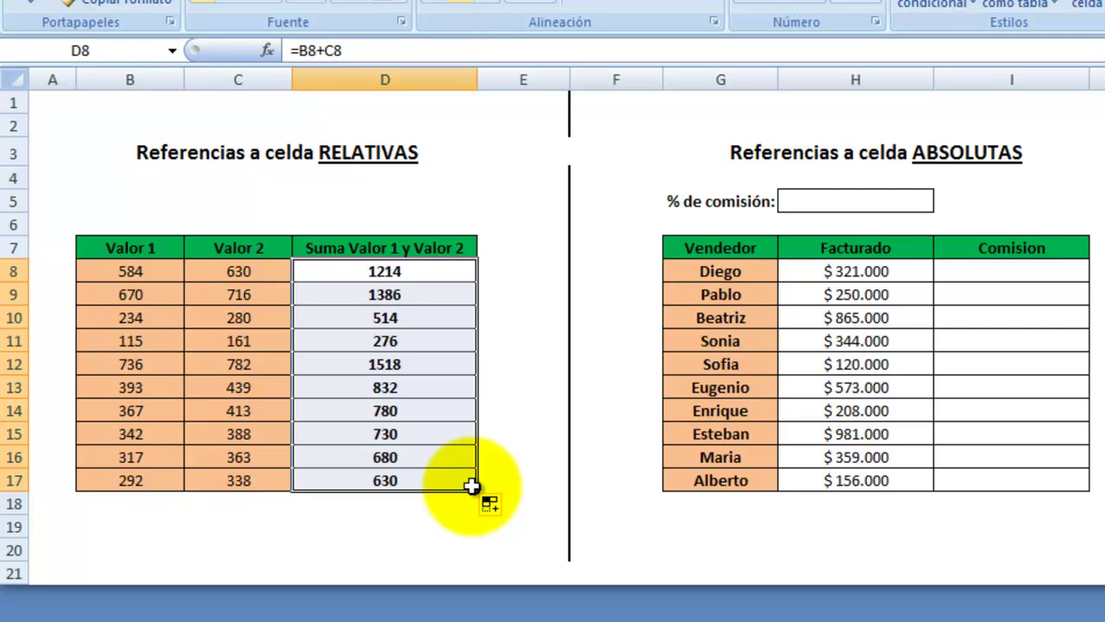
left_click(420, 299)
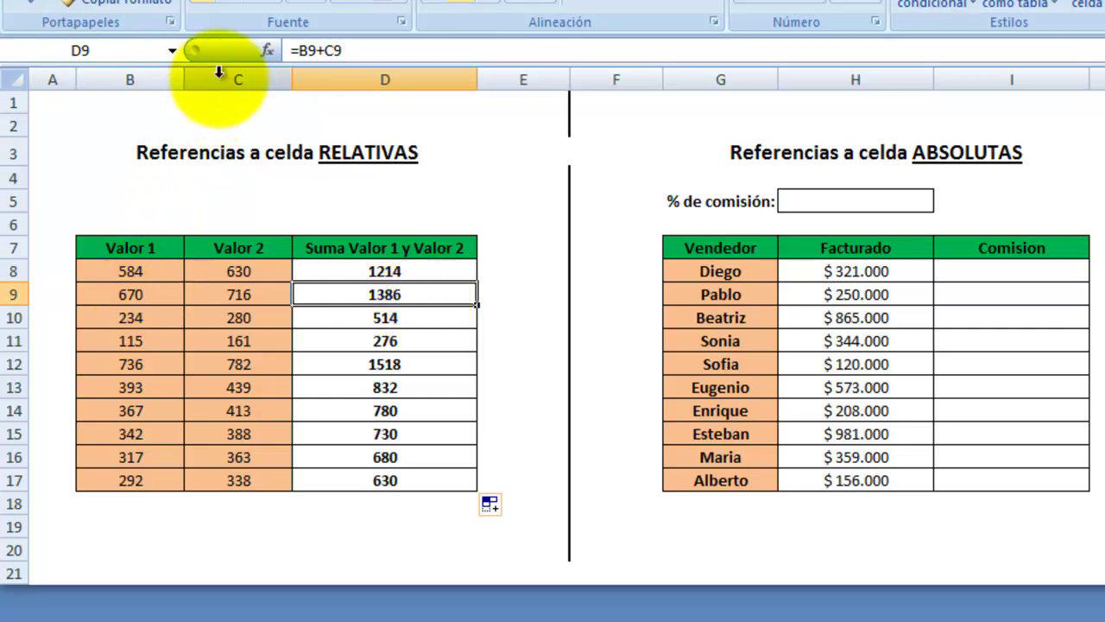
key("Down")
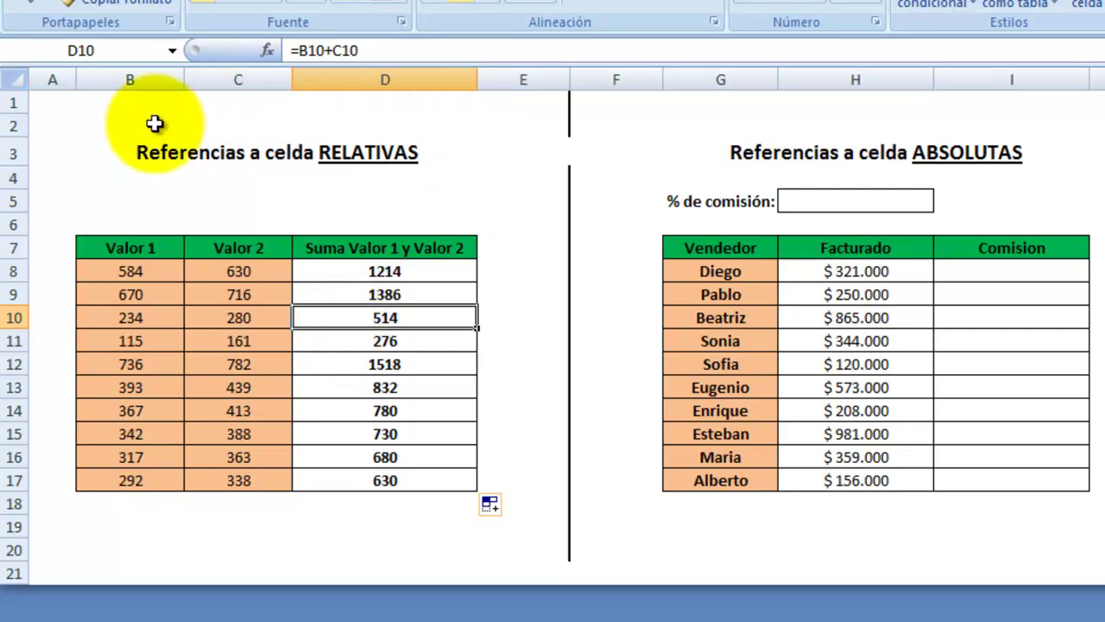
left_click(567, 153)
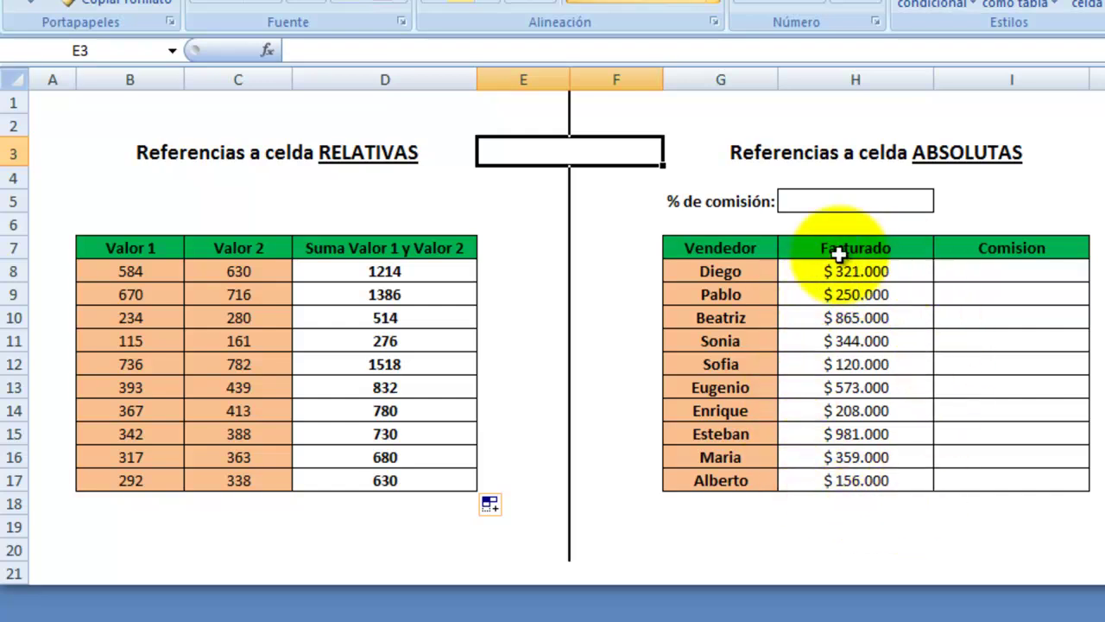
Step: Enter Diego's commission formula =H8*$H$5 in I8
left_click(1001, 271)
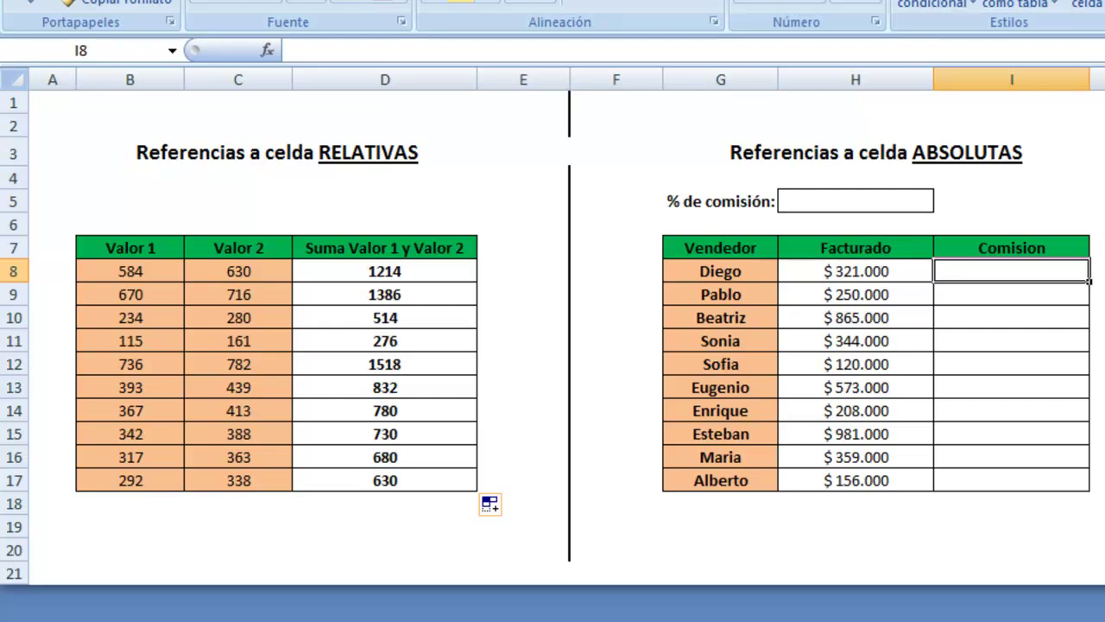
type("=")
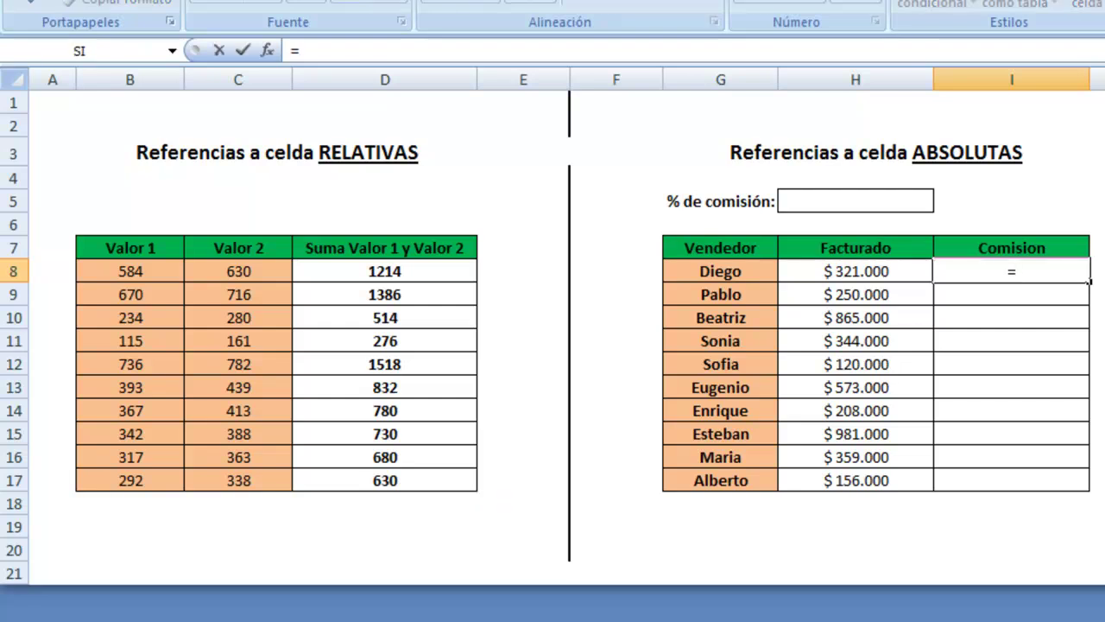
left_click(882, 272)
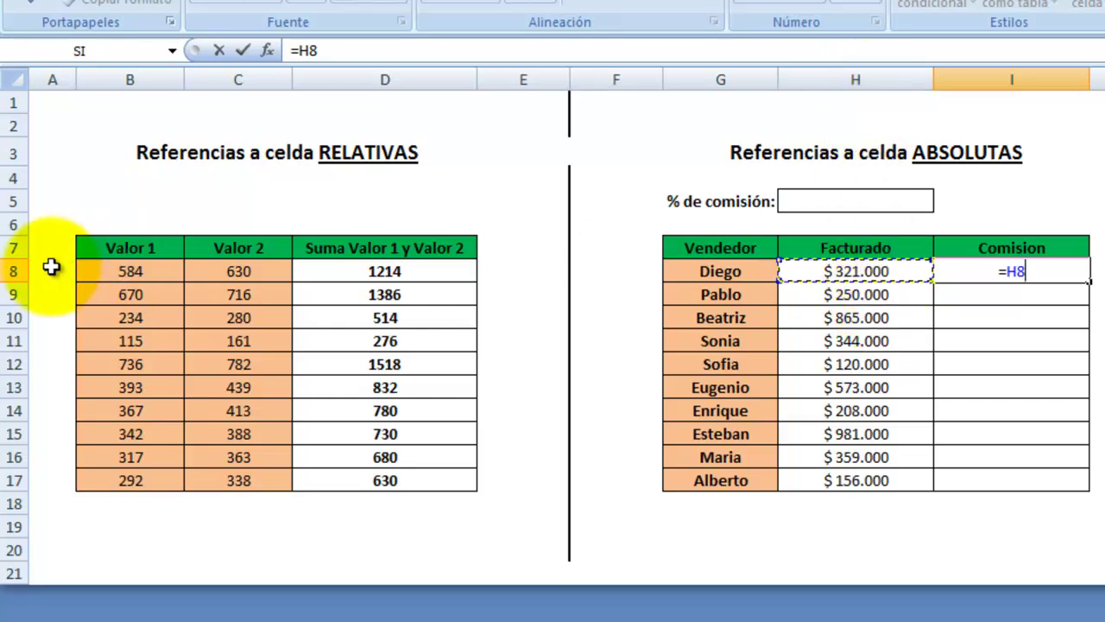
type("*")
left_click(898, 200)
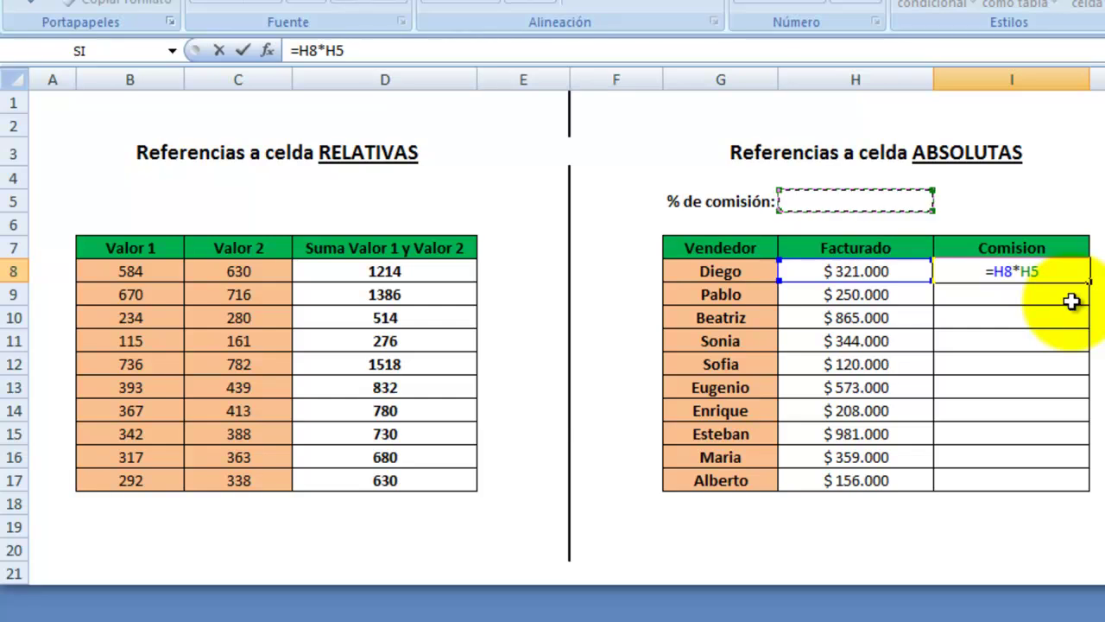
key("F4")
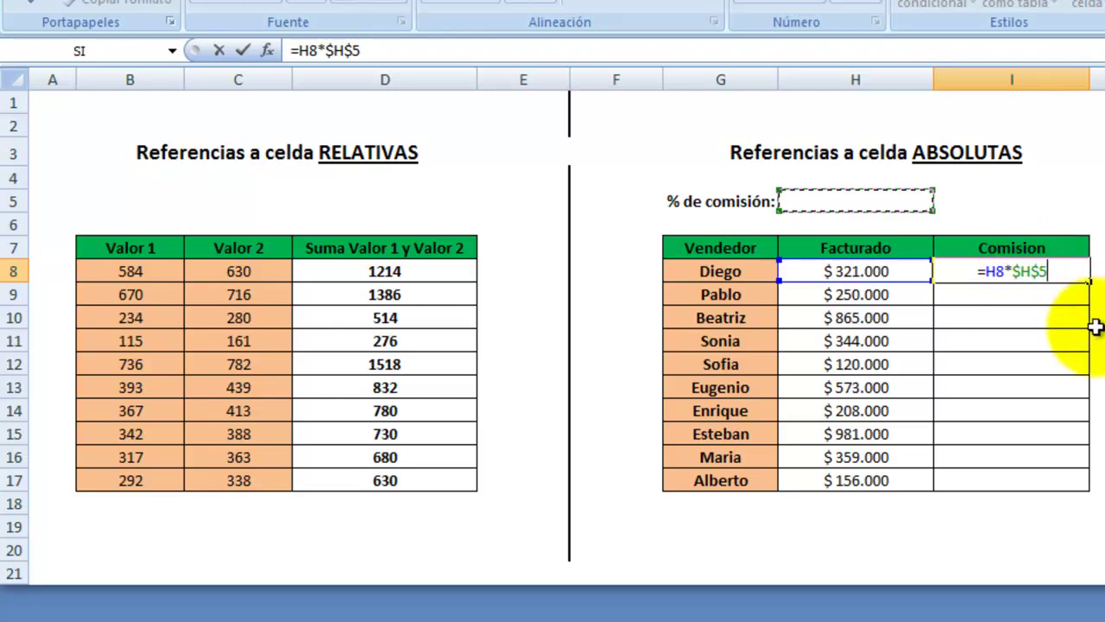
key("Return")
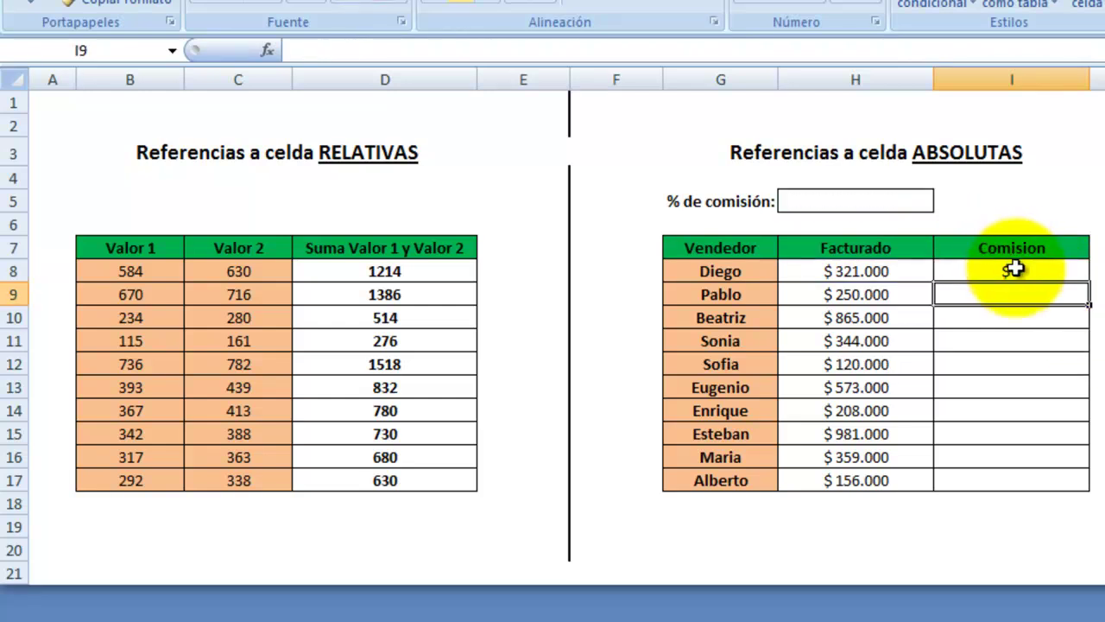
Step: Set the commission rate in H5 to 3%, making I8 show $ 9.630
left_click(855, 199)
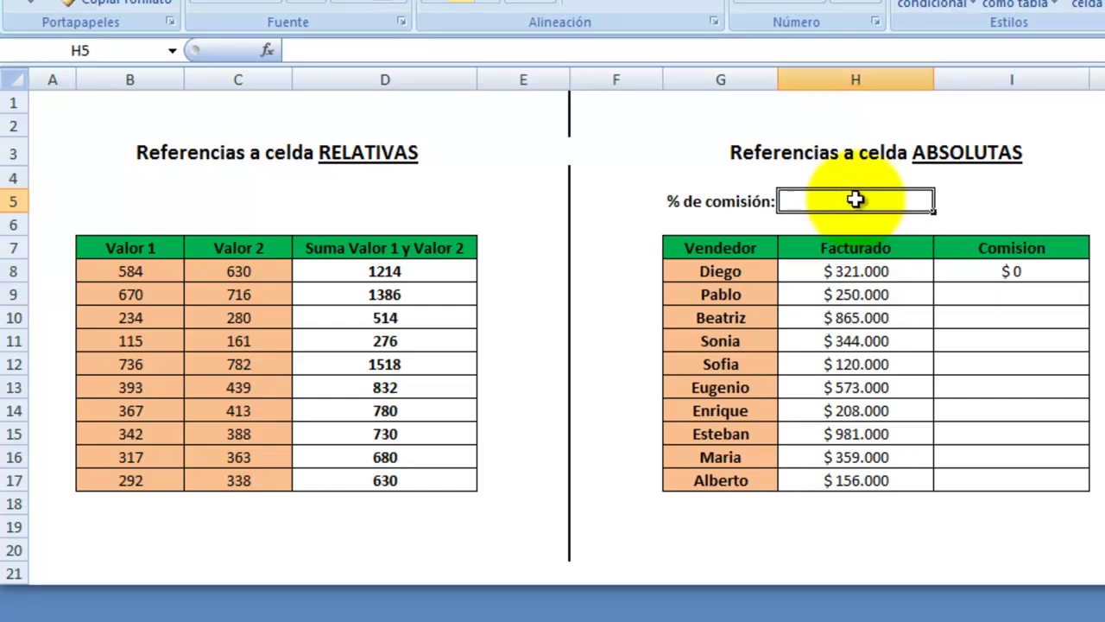
type("3%")
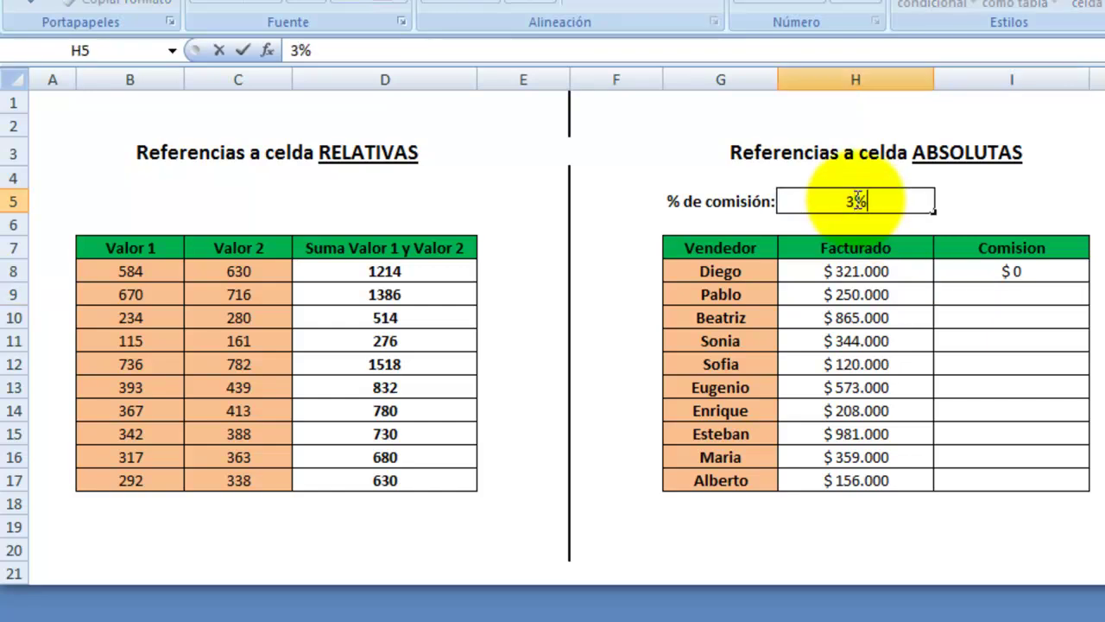
key("Return")
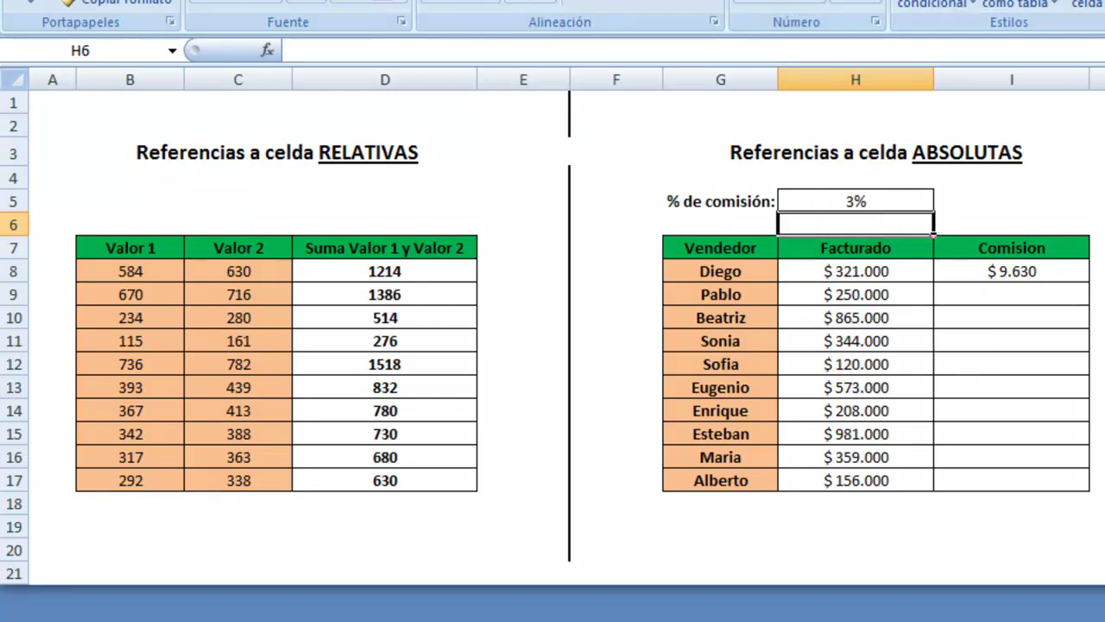
left_click(1066, 271)
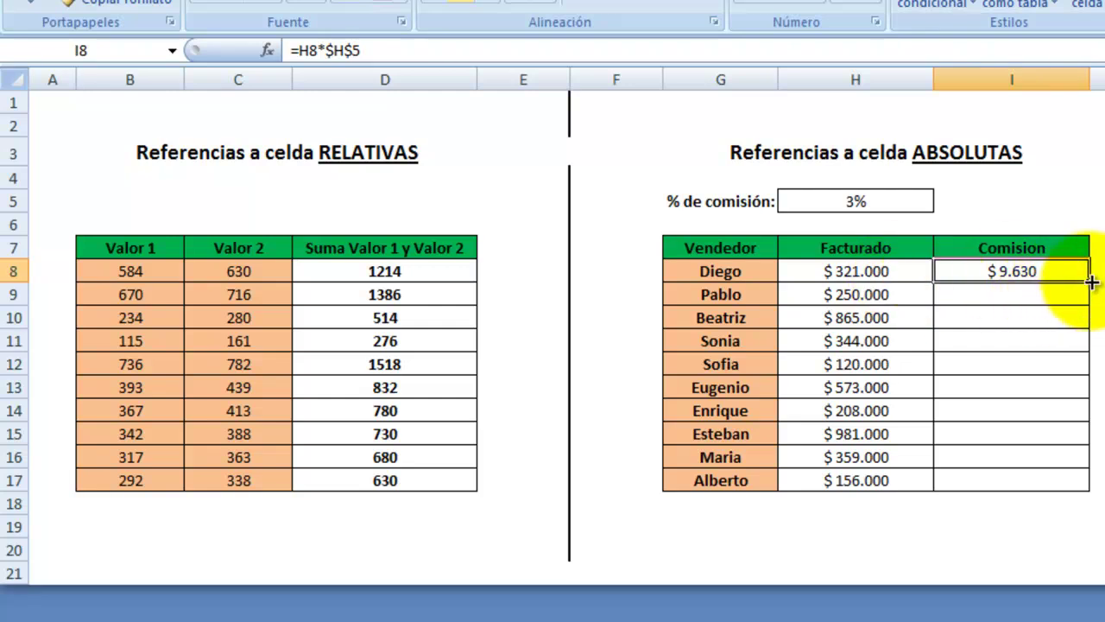
Step: Copy the I8 commission formula down to I17 and check Pablo's =H9*$H$5 in I9
left_click_drag(1091, 282, 1088, 484)
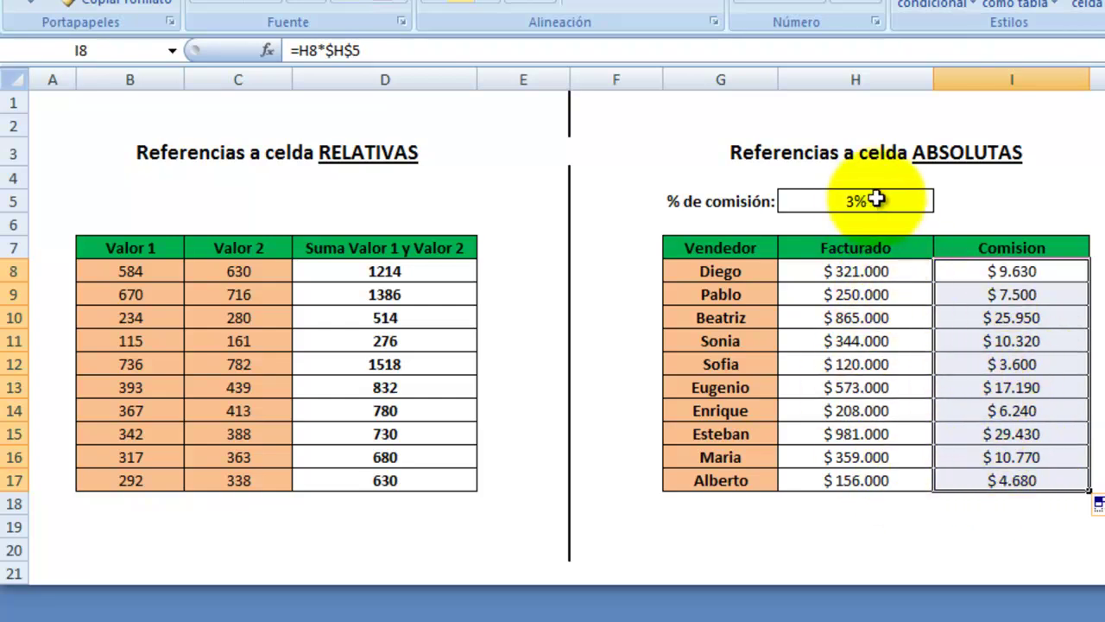
left_click(998, 292)
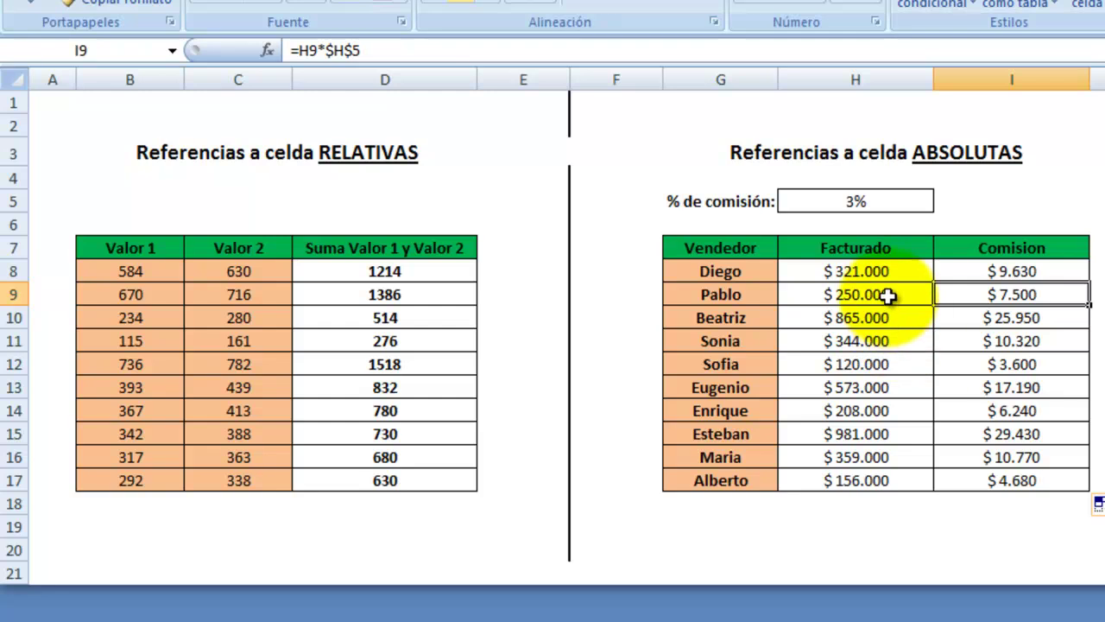
left_click(1069, 322)
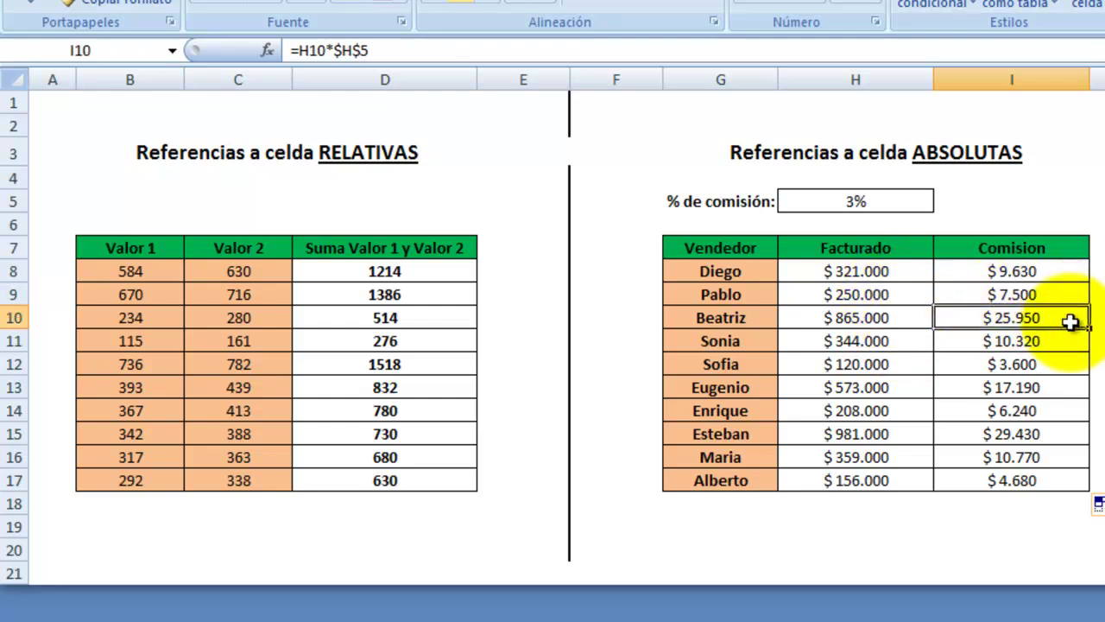
key("Down")
key("Down")
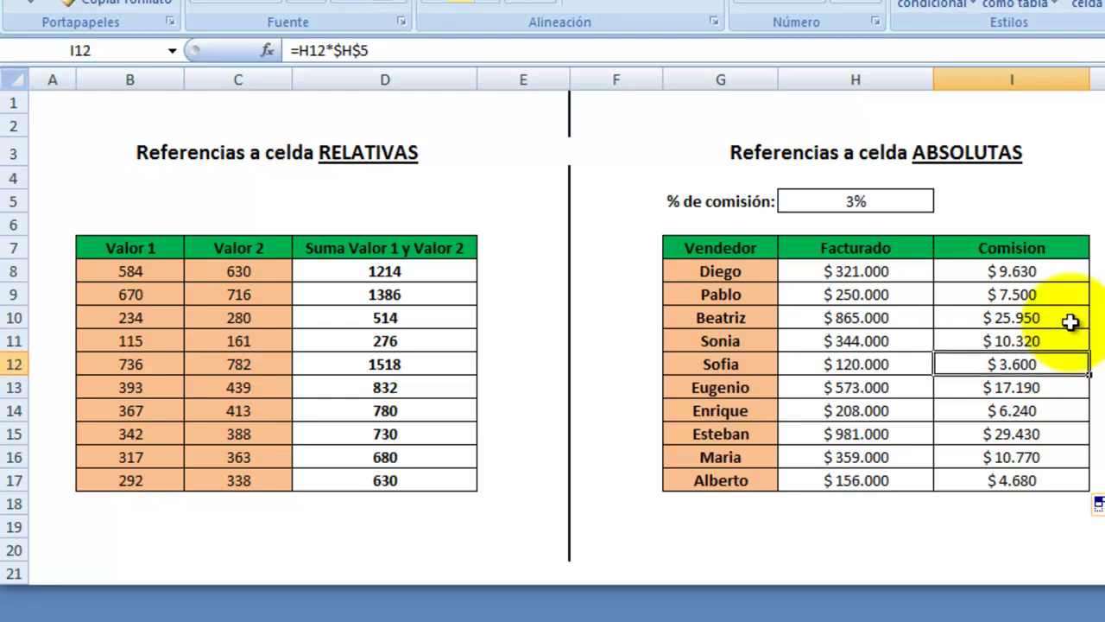
key("Down")
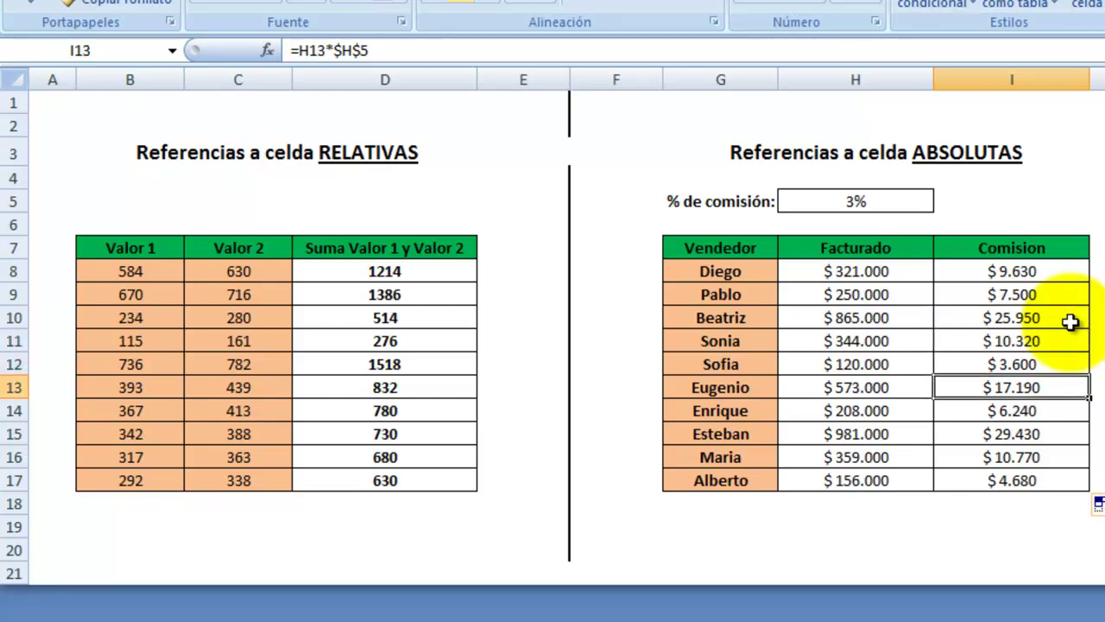
key("Down")
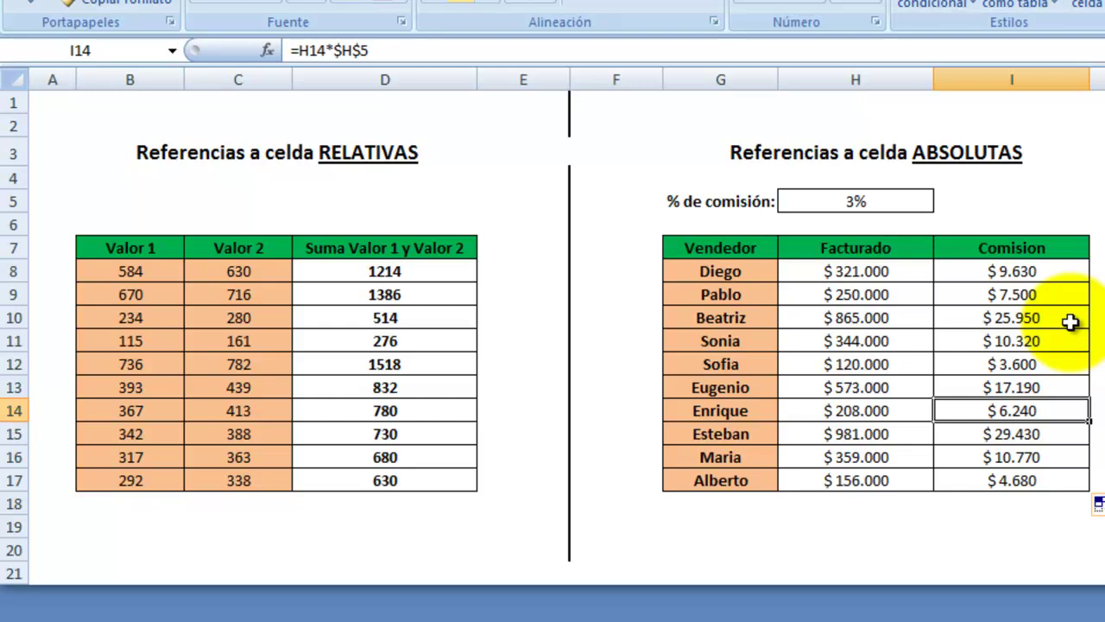
key("Down")
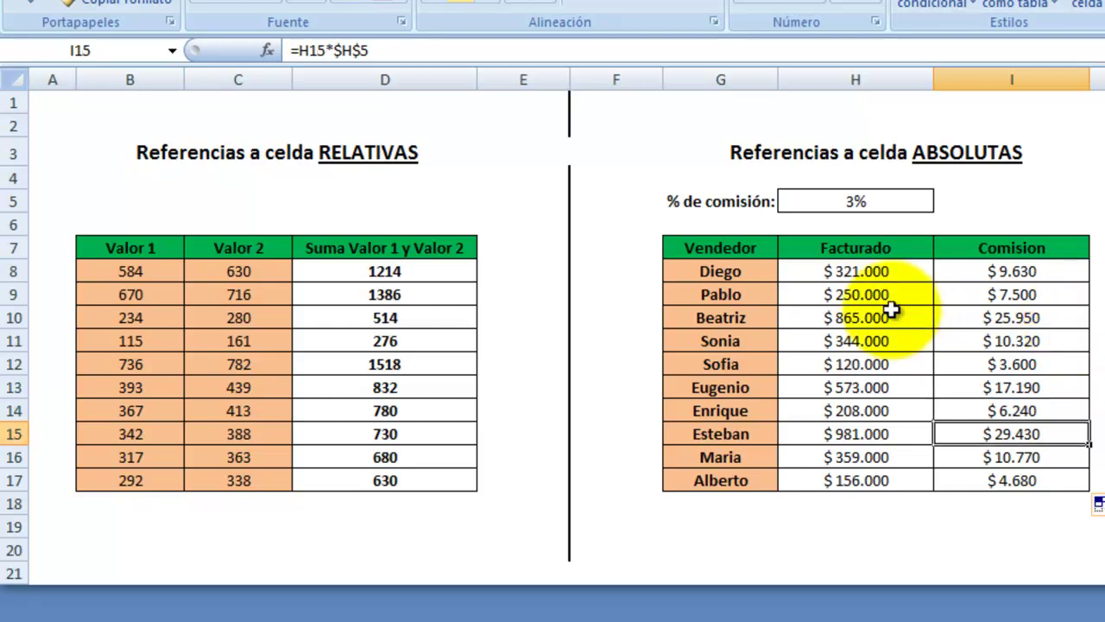
key("Down")
key("Down")
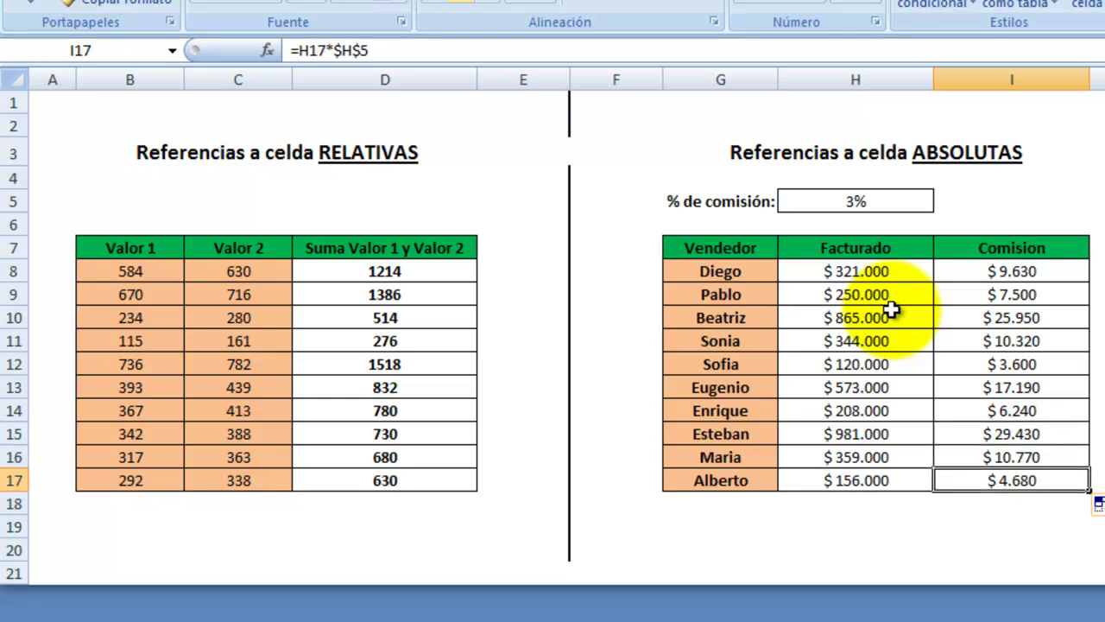
left_click(556, 159)
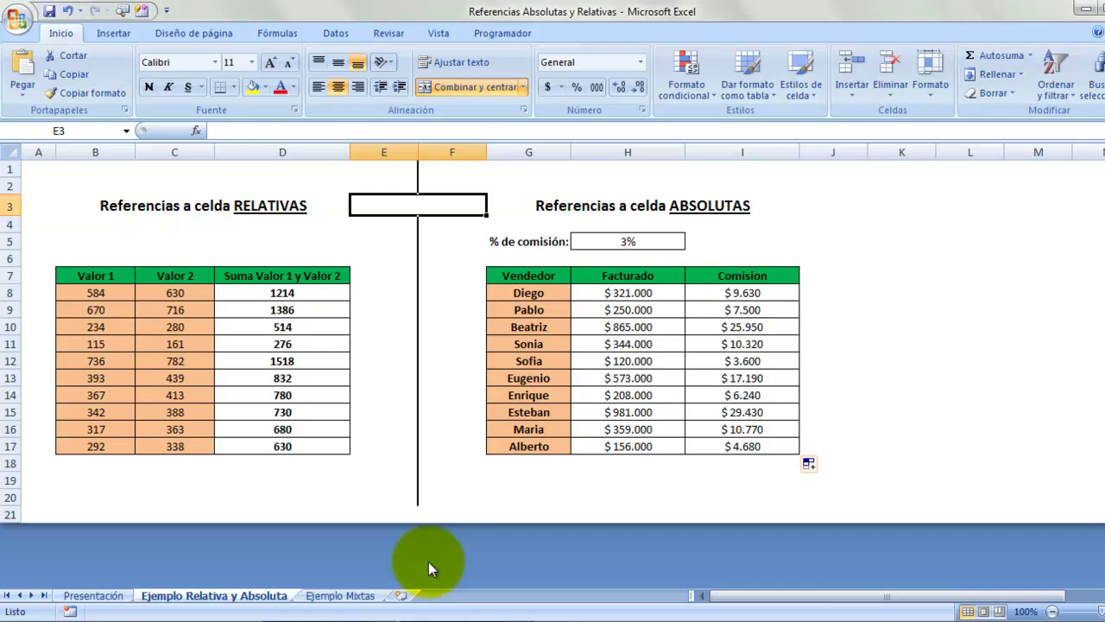
Step: Switch to the Ejemplo Mixtas sheet and select D7, the first matrix cell
left_click(356, 595)
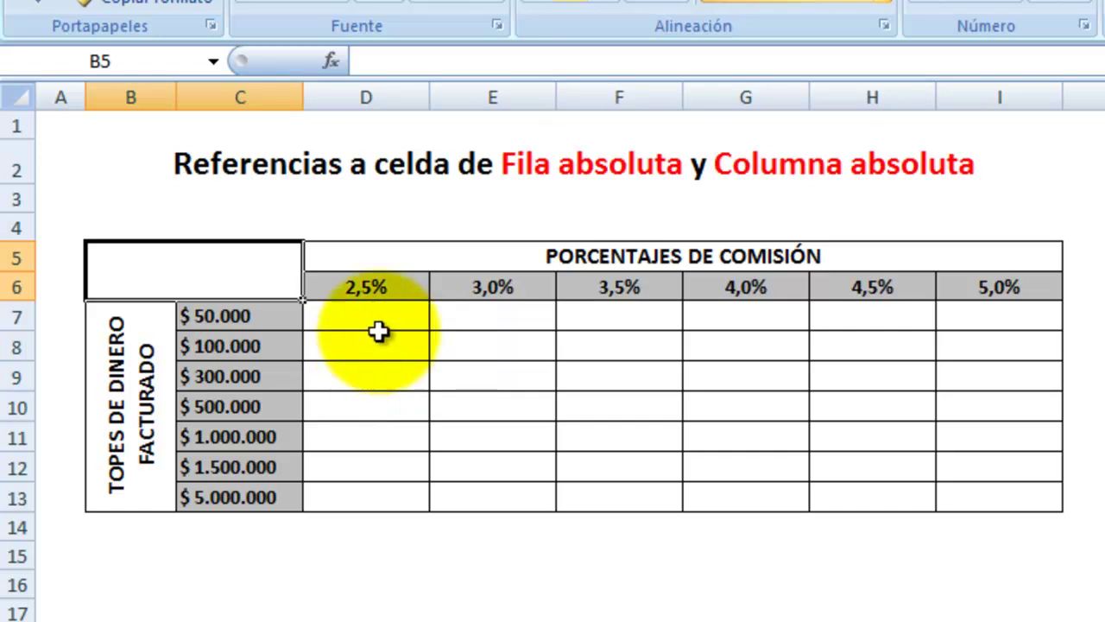
left_click(380, 314)
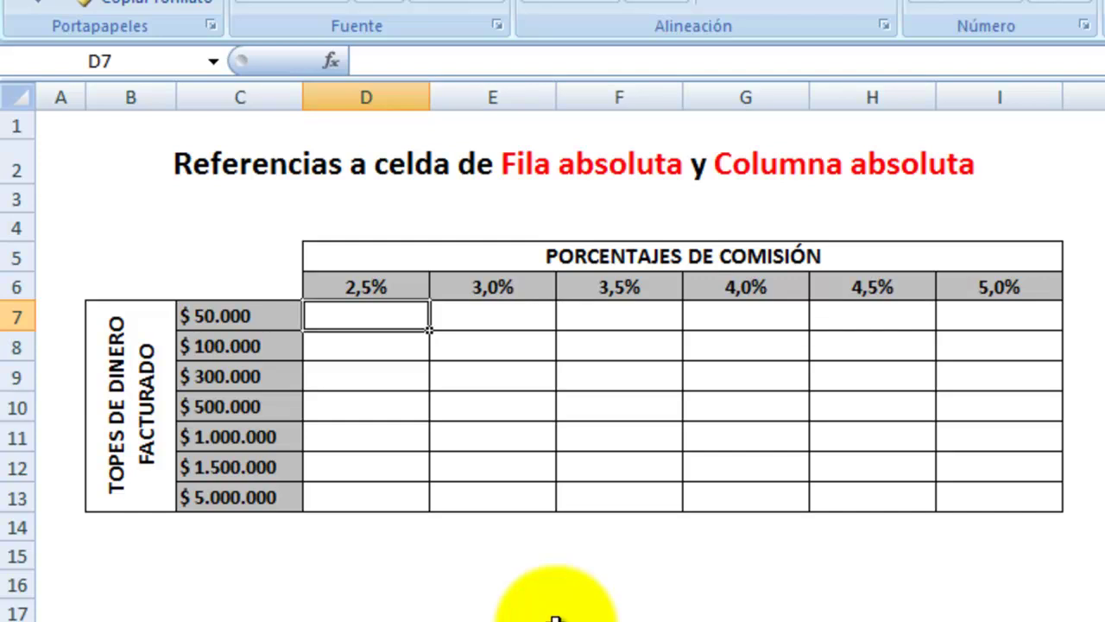
Step: Enter the mixed-reference formula =D$6*$C7 in D7, giving $ 1.250
type("=")
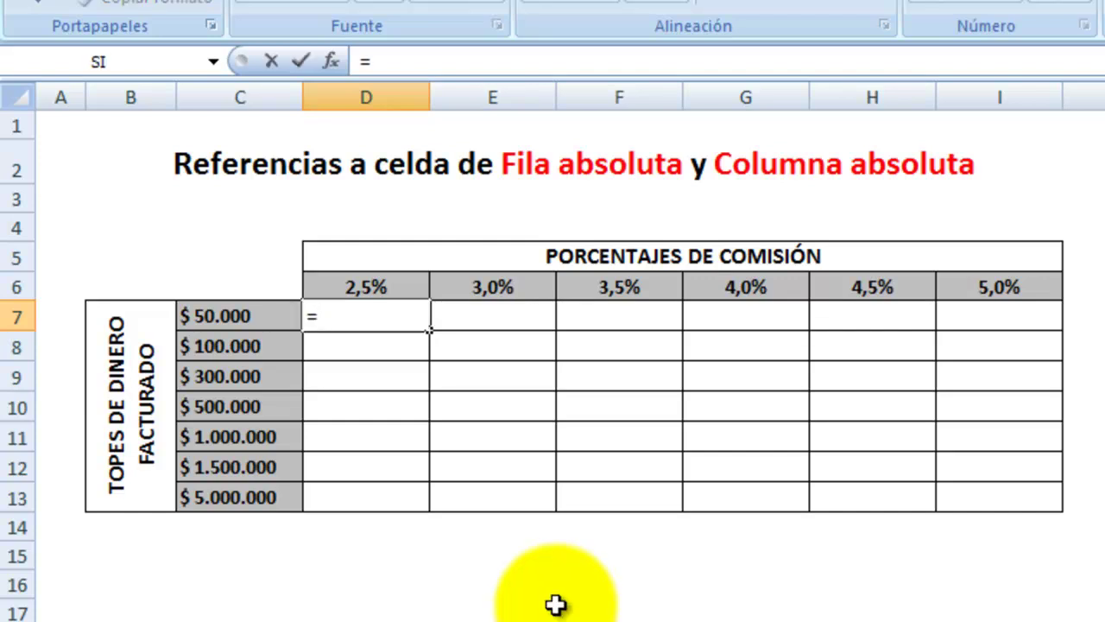
left_click(373, 289)
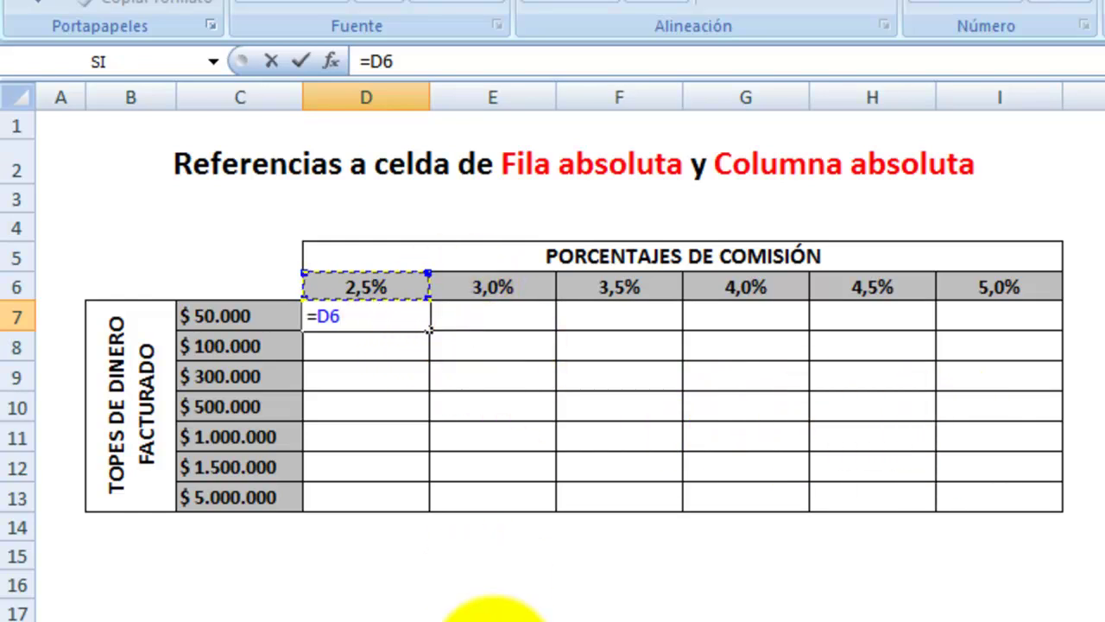
key("F4")
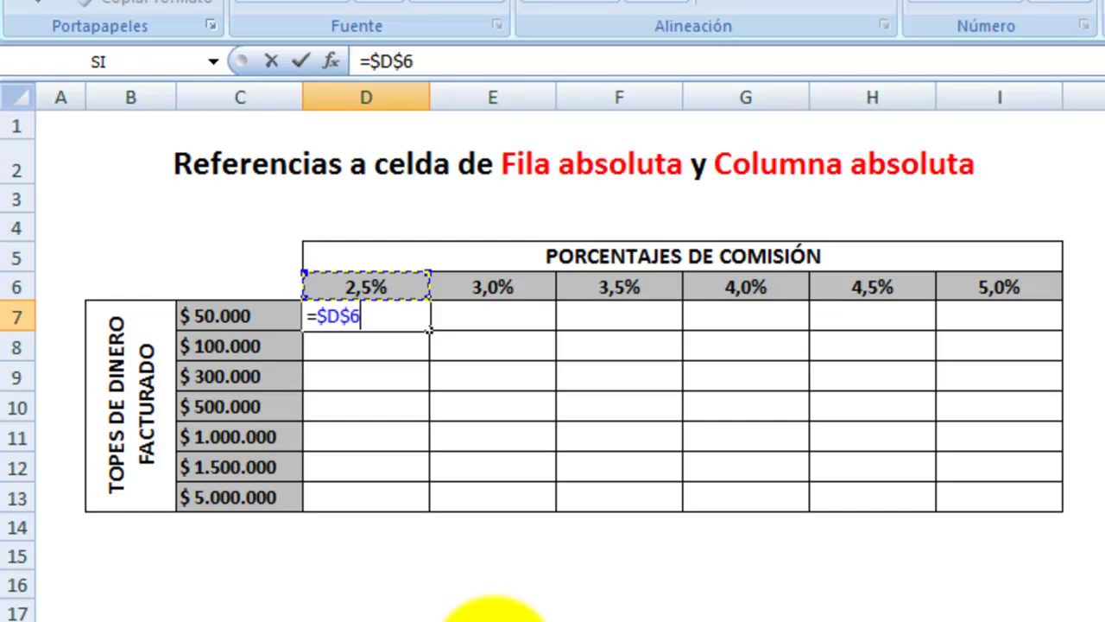
key("F4")
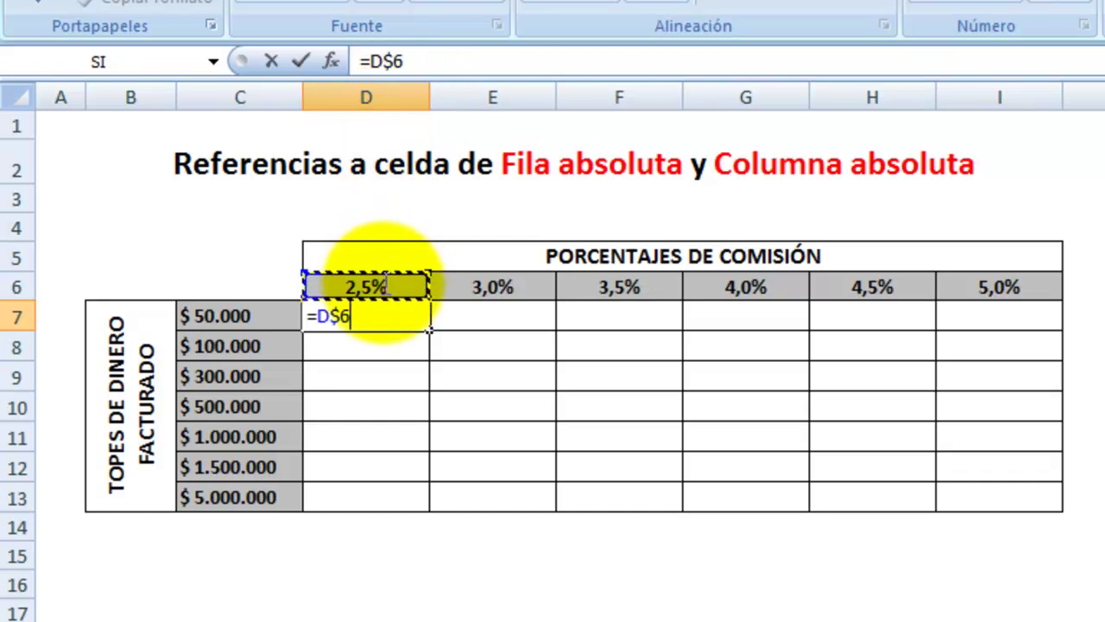
type("*")
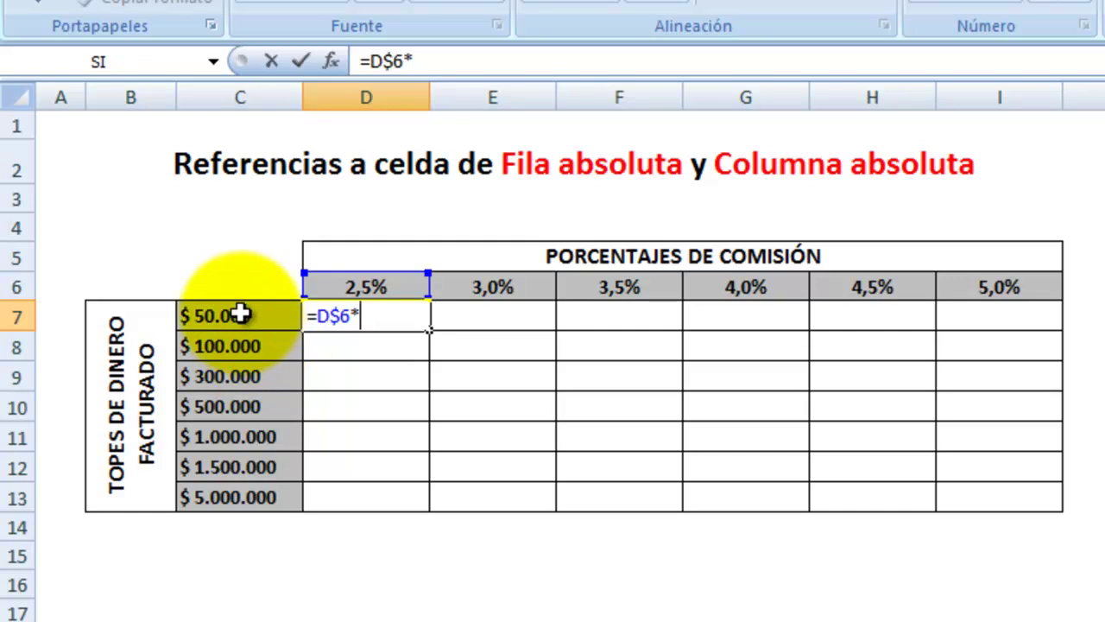
left_click(240, 316)
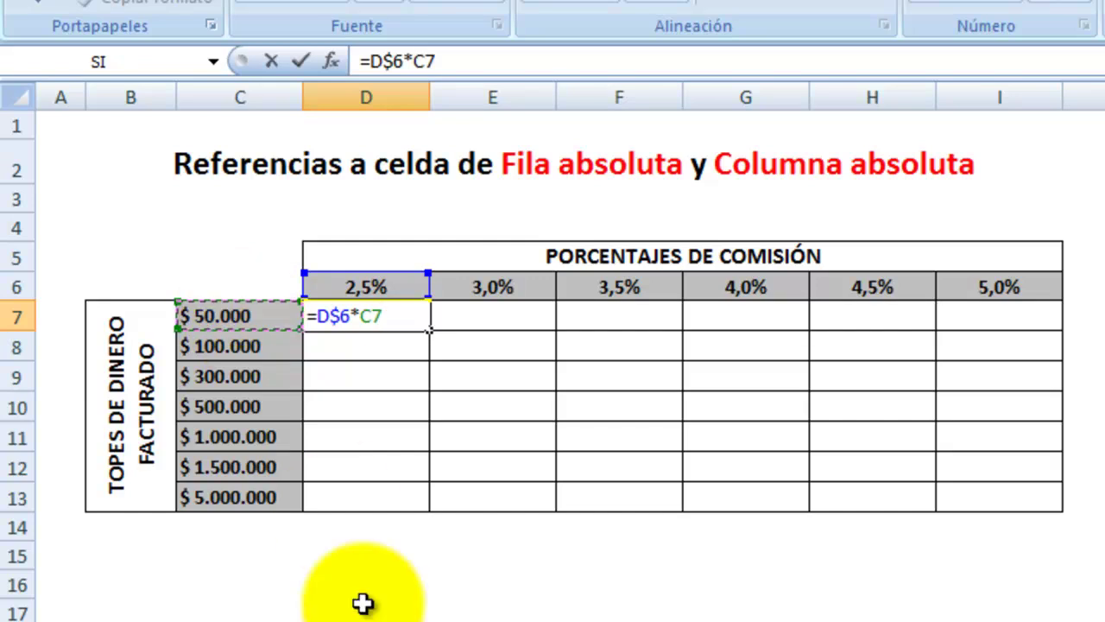
key("F4")
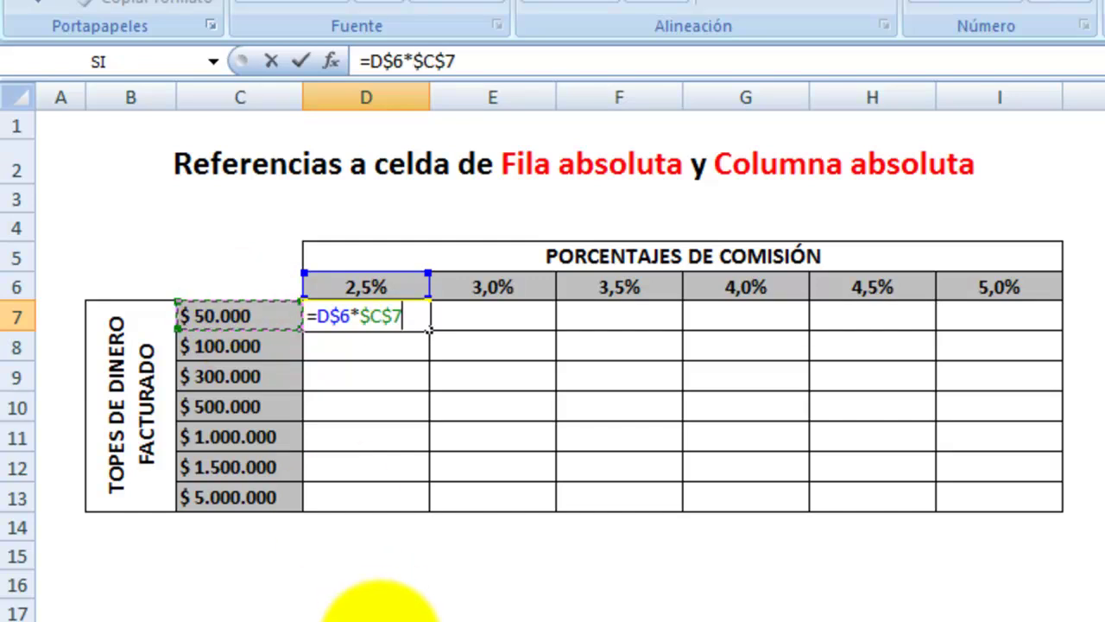
key("F4")
key("F4")
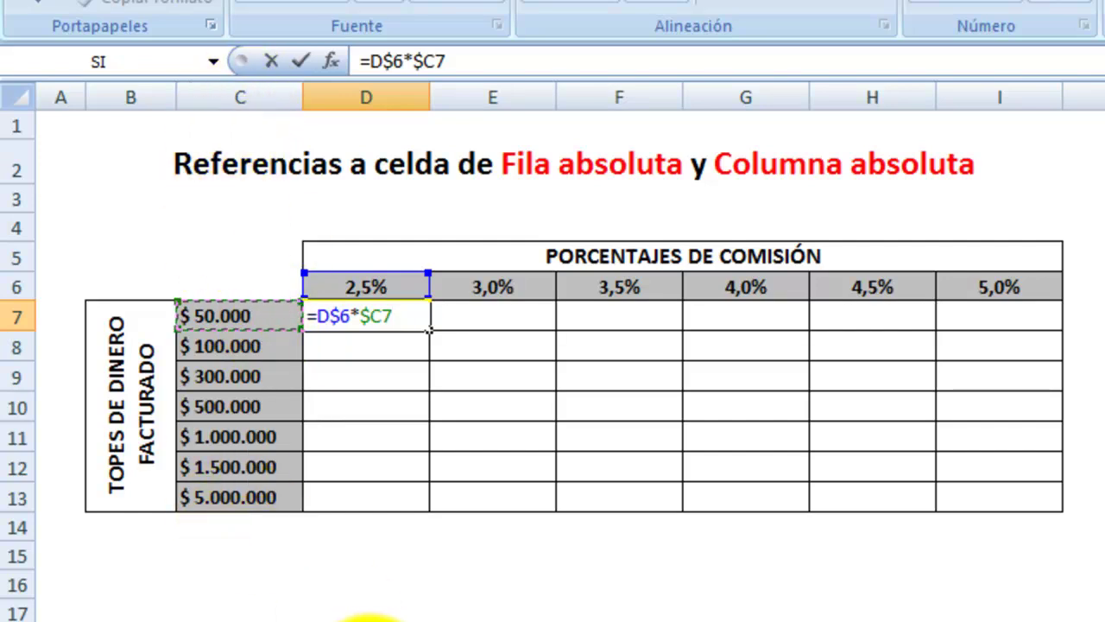
key("Return")
Step: Fill the D7 formula across D7:I13 and check the 3,5% by $ 300.000 cell
left_click(366, 309)
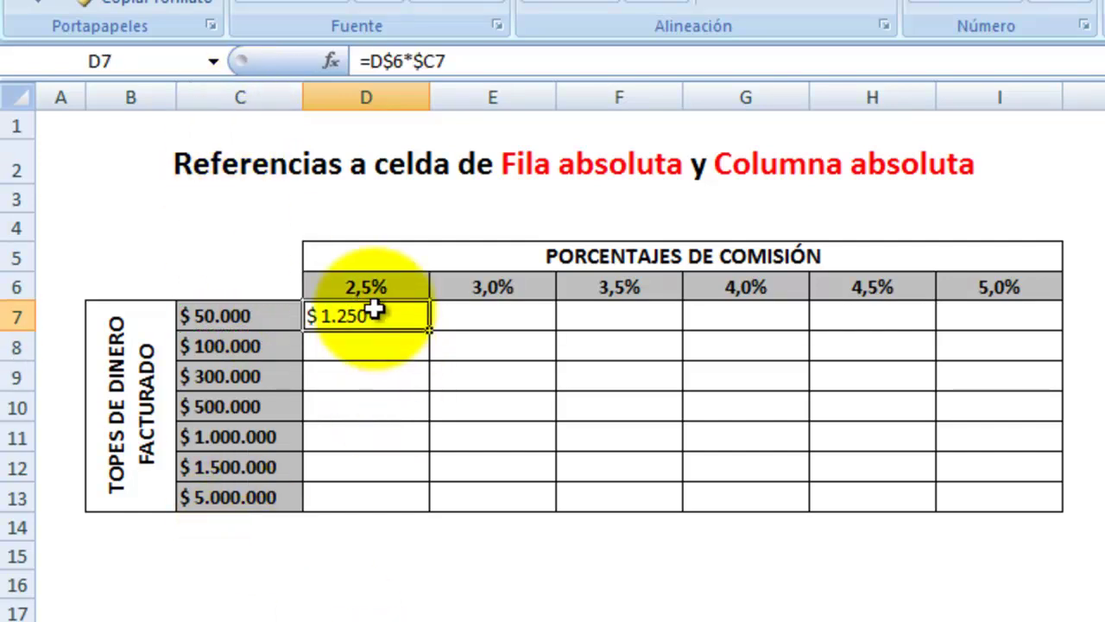
mouse_move(430, 330)
left_mouse_down()
mouse_move(429, 509)
mouse_move(1035, 502)
left_mouse_up()
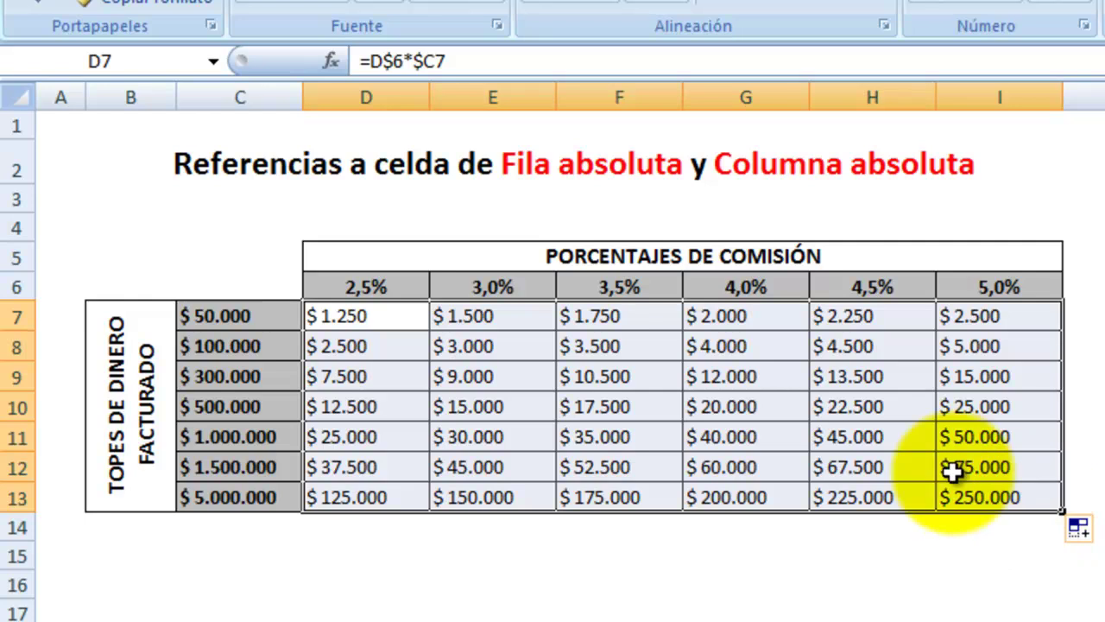
left_click(610, 373)
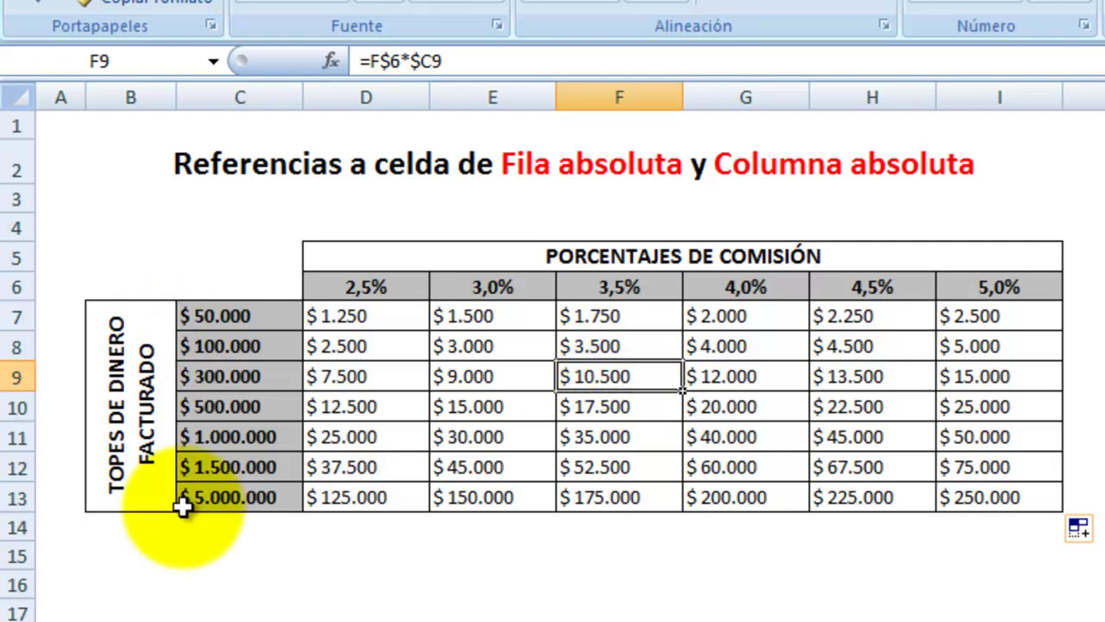
left_click(732, 409)
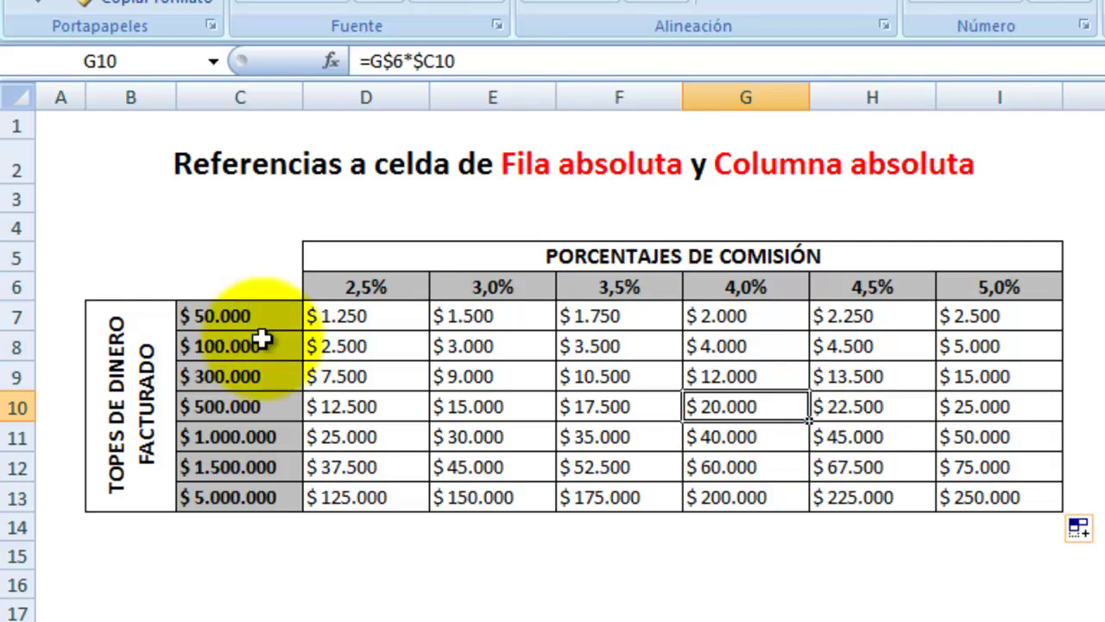
left_click(103, 247)
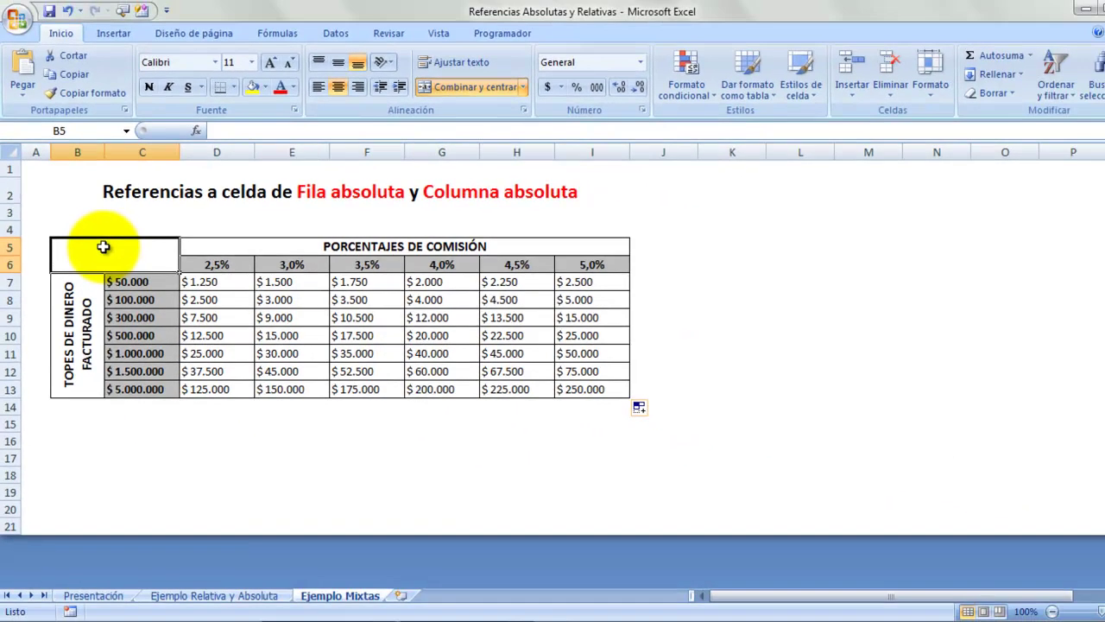